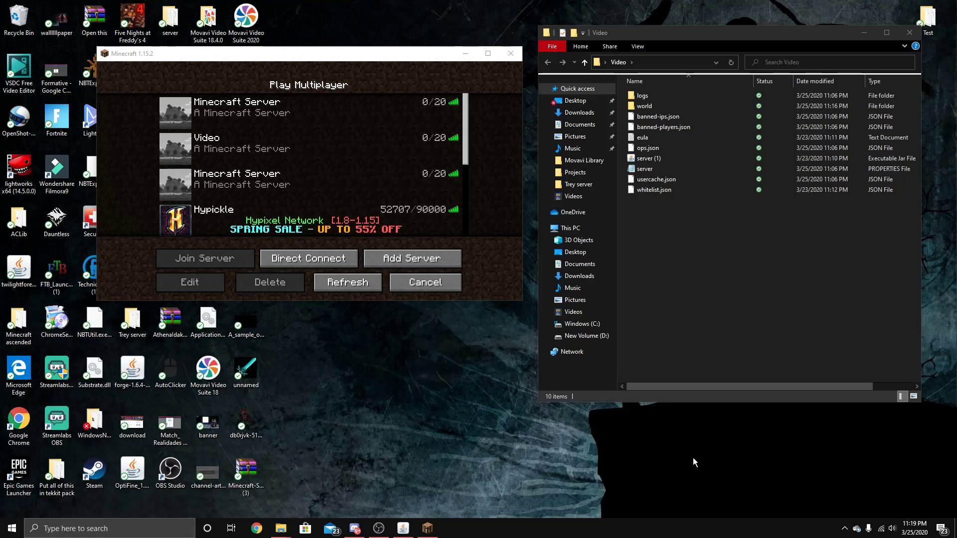
View the name and address of the first saved multiplayer server and leave them as they are.
click(281, 100)
click(196, 286)
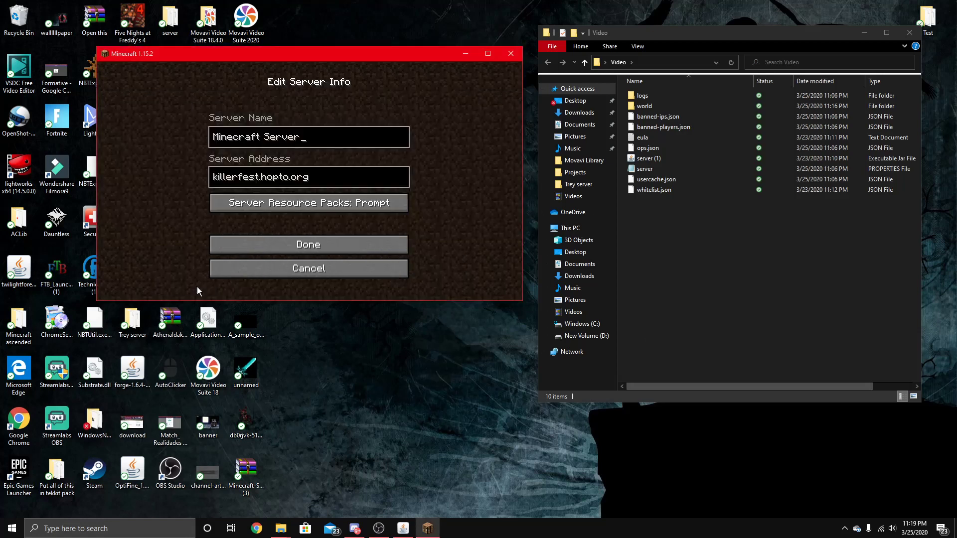
click(307, 270)
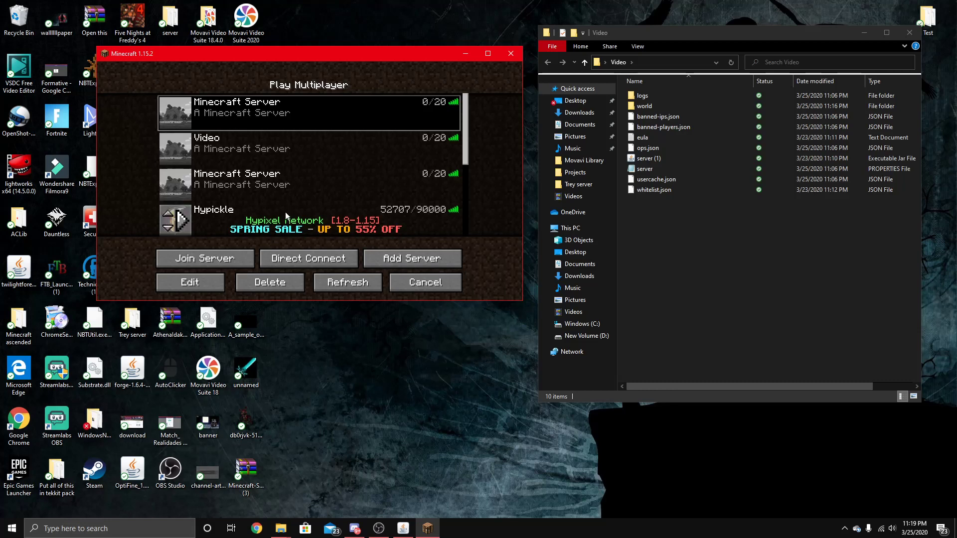
drag(387, 58, 380, 51)
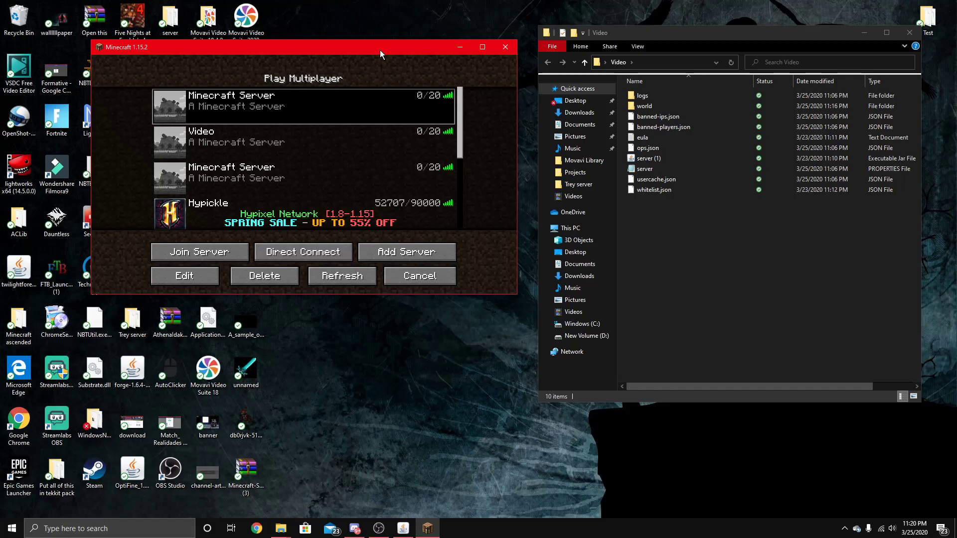
drag(380, 50, 341, 57)
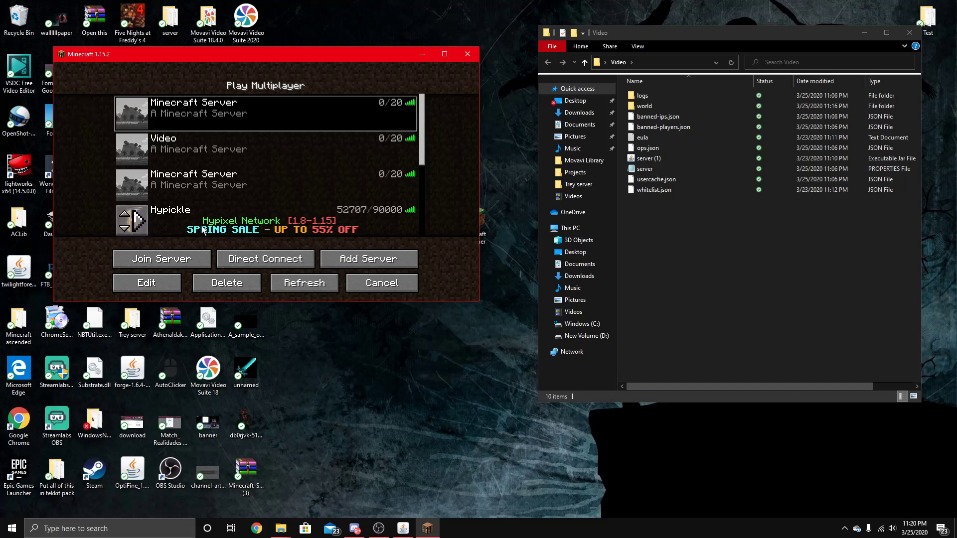
Switch to Chrome, dismiss the new tab page notice and open noip.com.
click(256, 528)
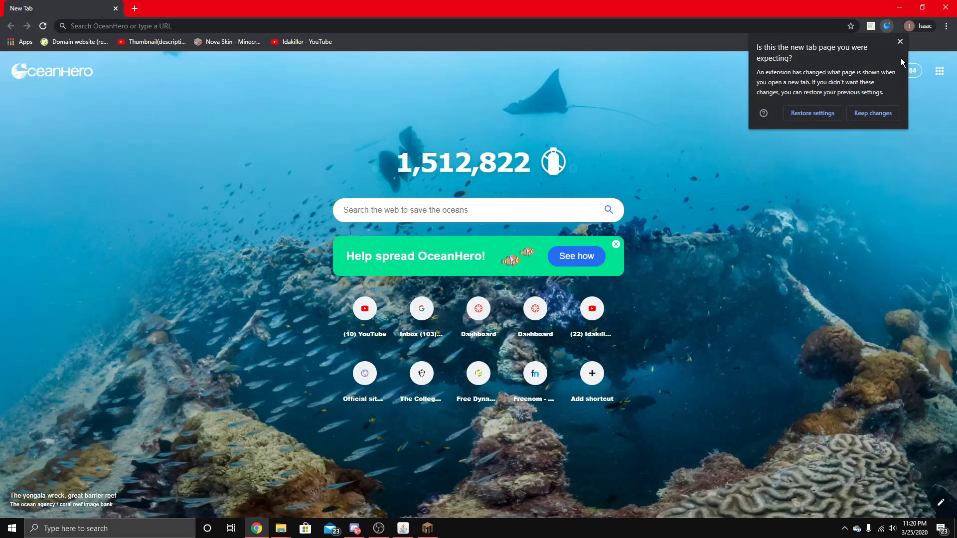
click(900, 42)
click(579, 23)
text(noip.com)
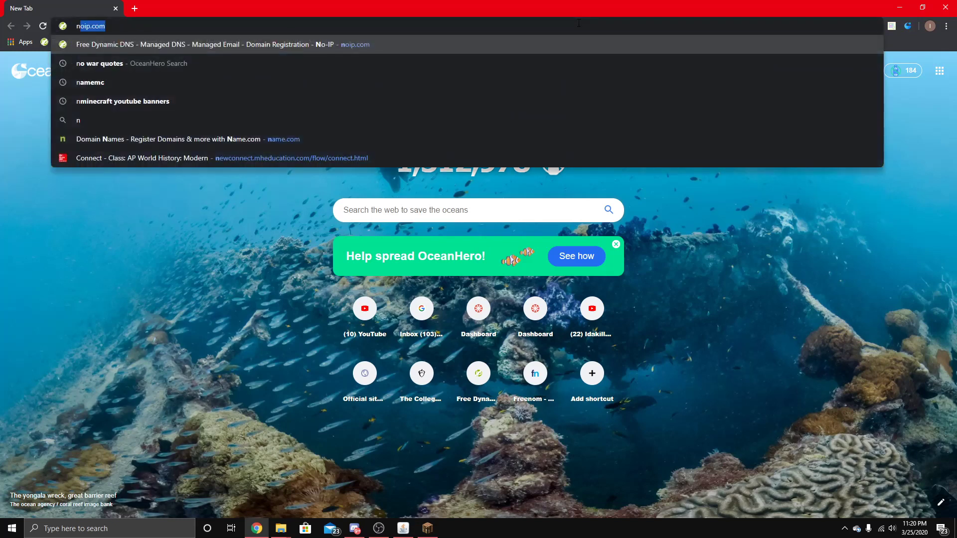
key(Return)
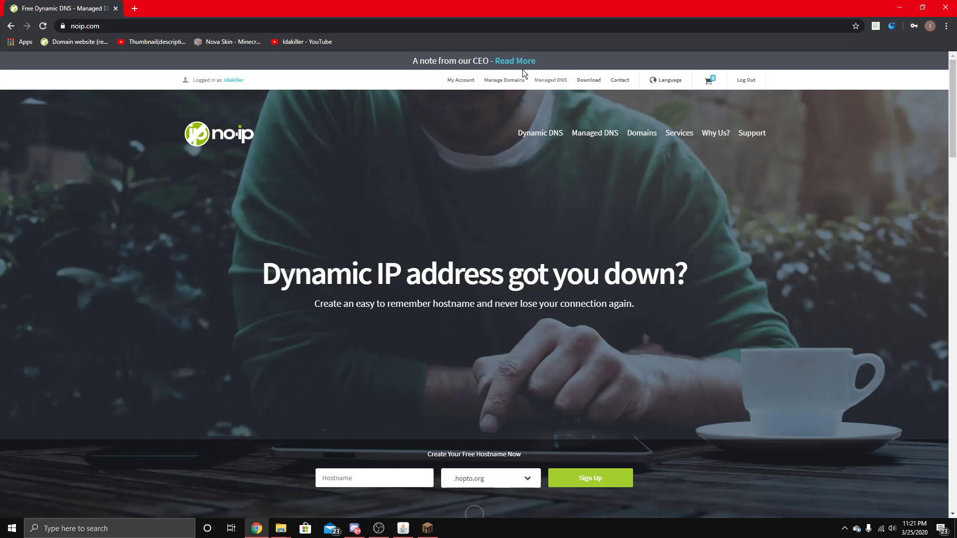
Go to the account's managed DNS records, signing in with the saved account credentials.
click(551, 82)
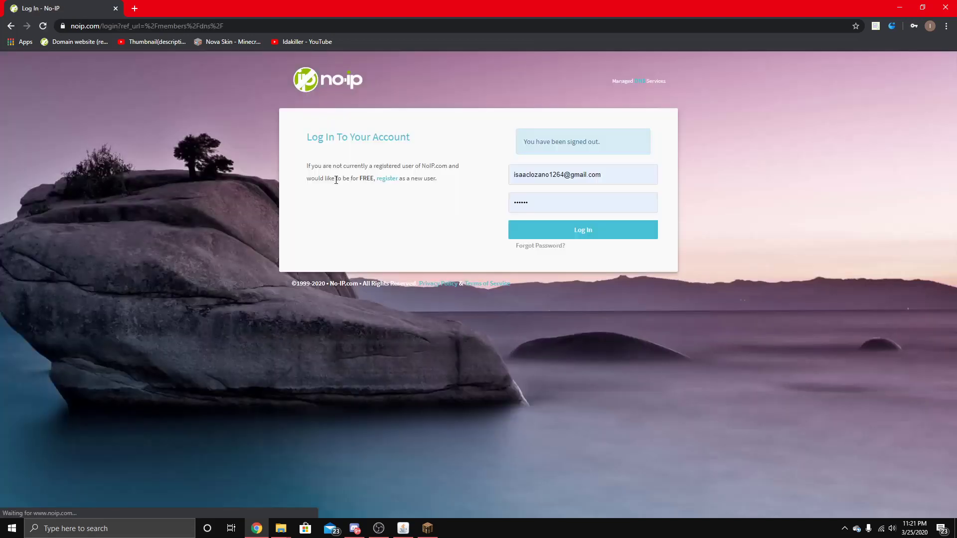
key(Return)
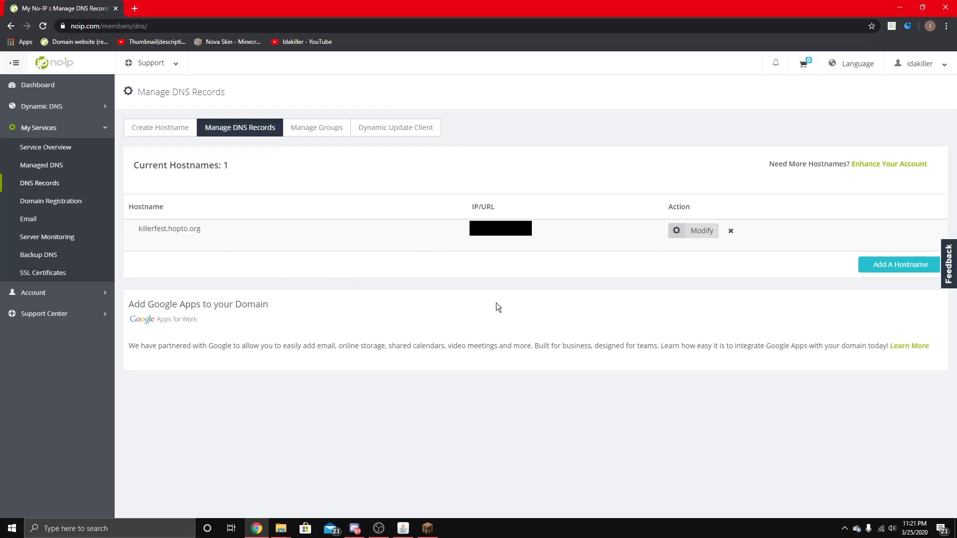
Start adding a new hostname and enter Idakiller as its name.
click(872, 267)
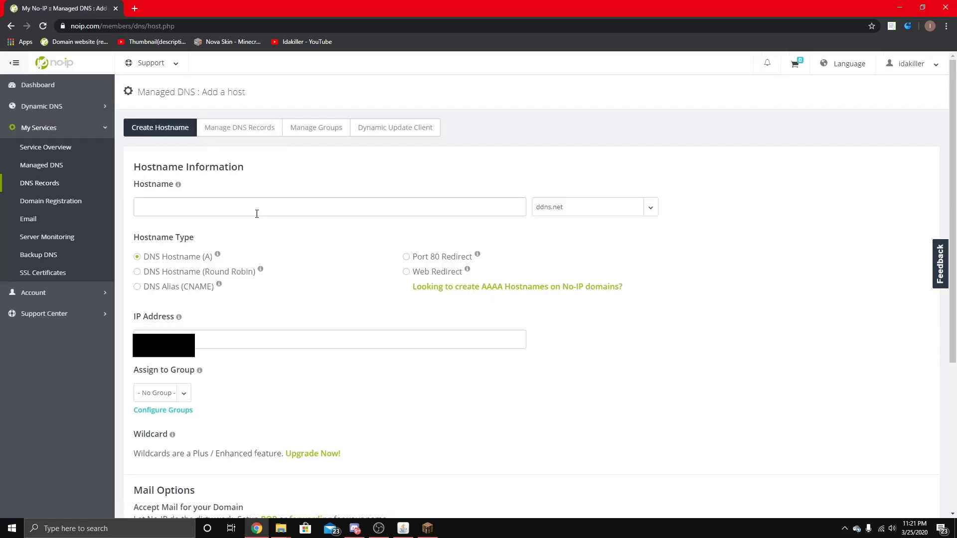
click(255, 210)
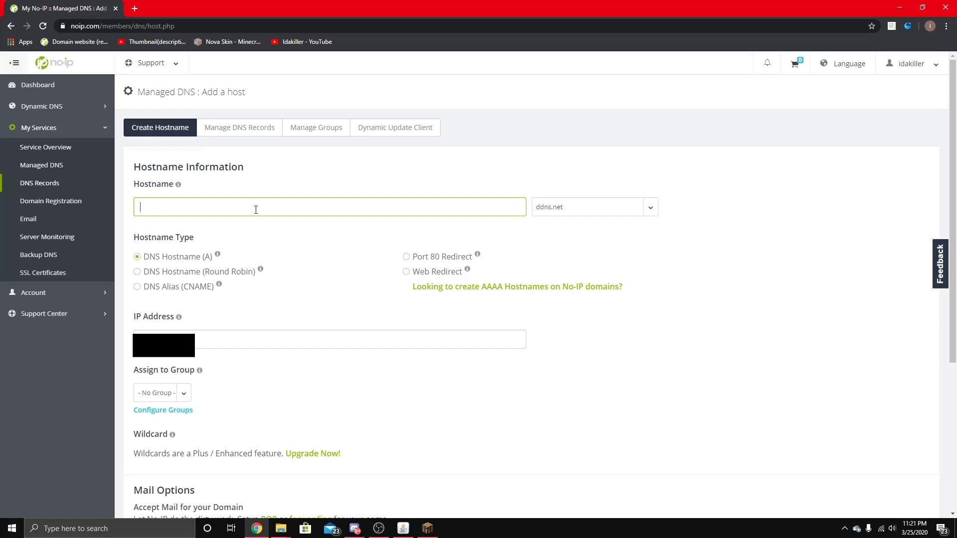
text(Idakiller)
Choose the free domain hopto.org for the new hostname and add it with the other default settings.
click(555, 210)
scroll(579, 292, down, 3)
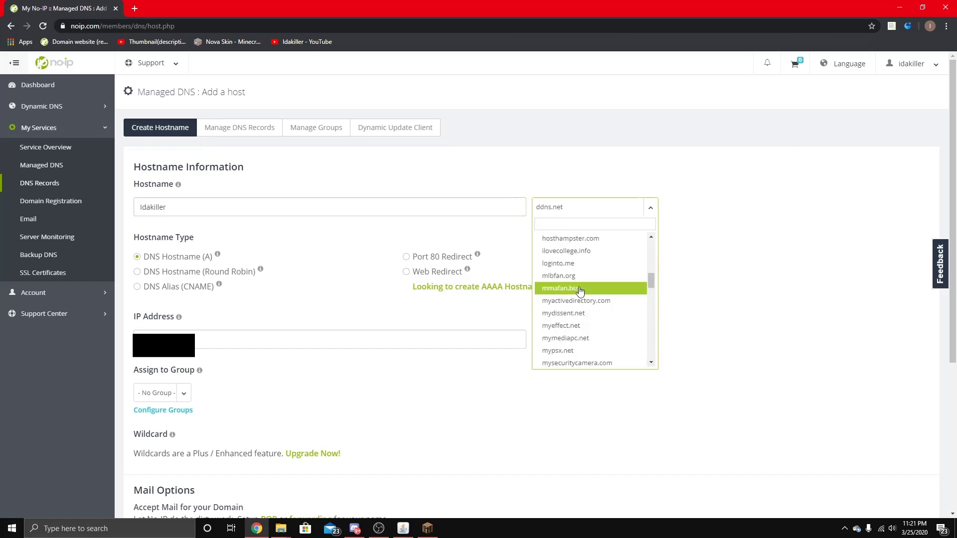
scroll(578, 266, up, 3)
scroll(578, 267, up, 2)
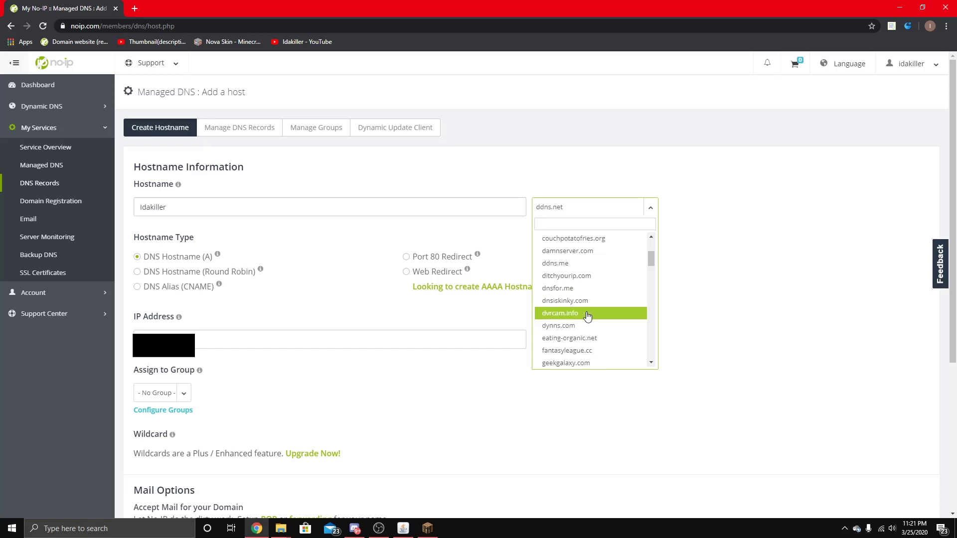
scroll(582, 304, down, 3)
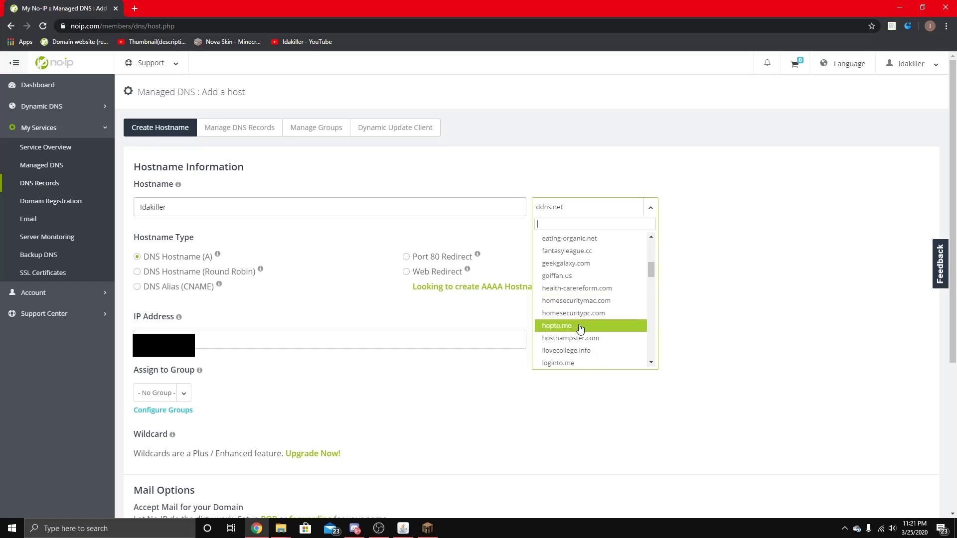
scroll(581, 304, up, 5)
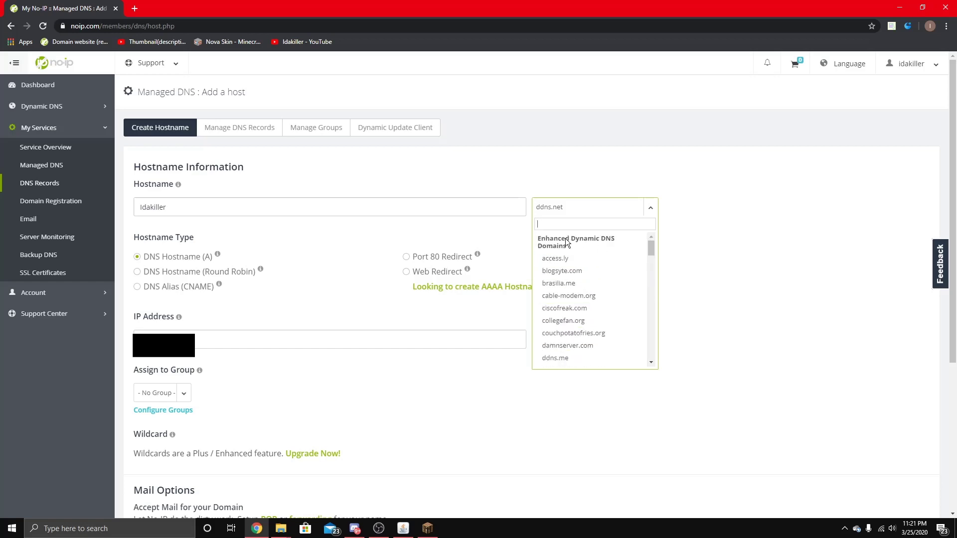
scroll(574, 295, down, 8)
scroll(579, 299, down, 4)
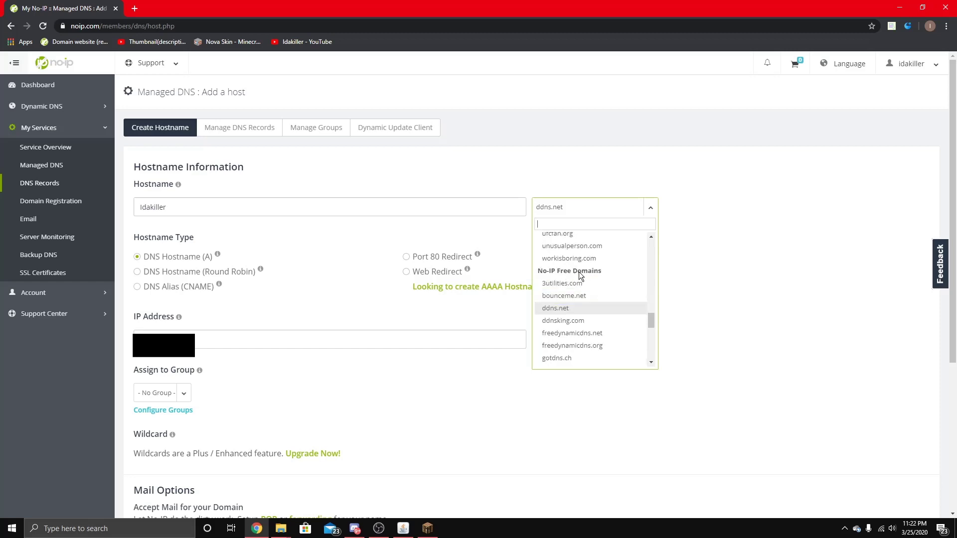
scroll(578, 271, down, 1)
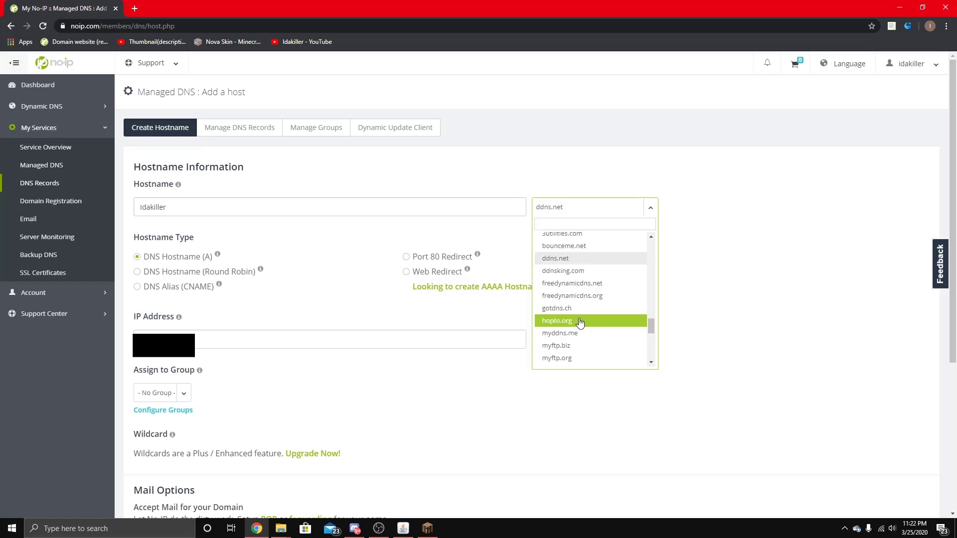
scroll(580, 323, up, 1)
scroll(580, 323, down, 1)
click(583, 323)
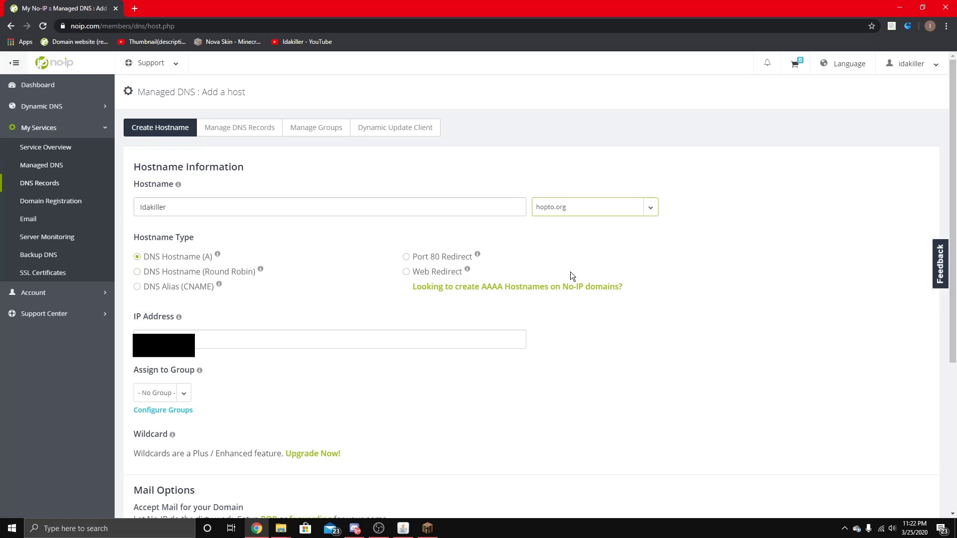
scroll(584, 277, down, 5)
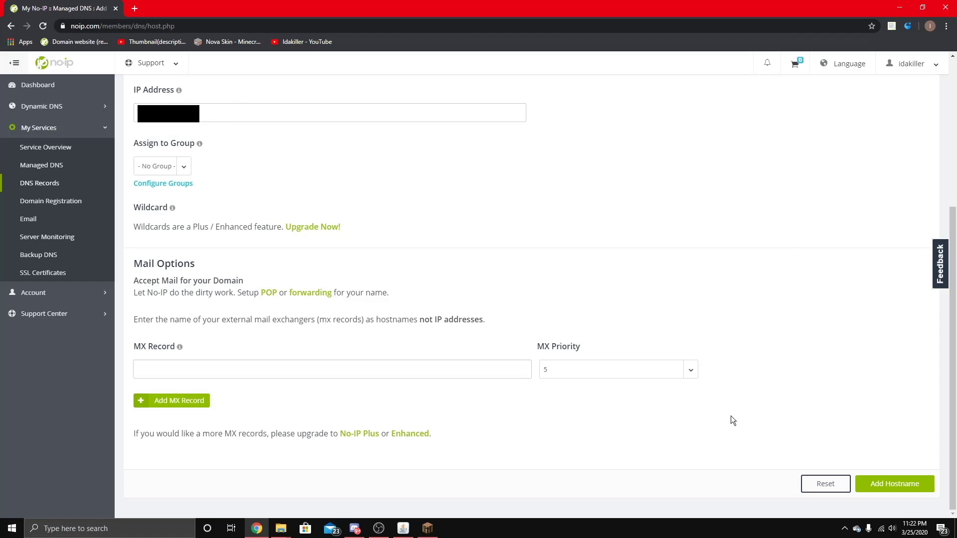
click(869, 486)
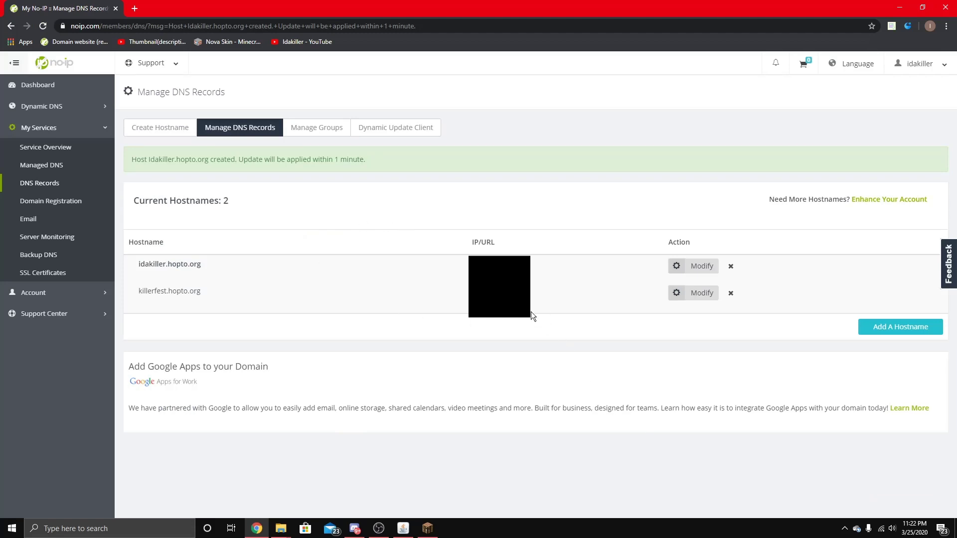
Show the No-IP hostnames and open the dynamic update notice for idakiller.hopto.org.
click(36, 107)
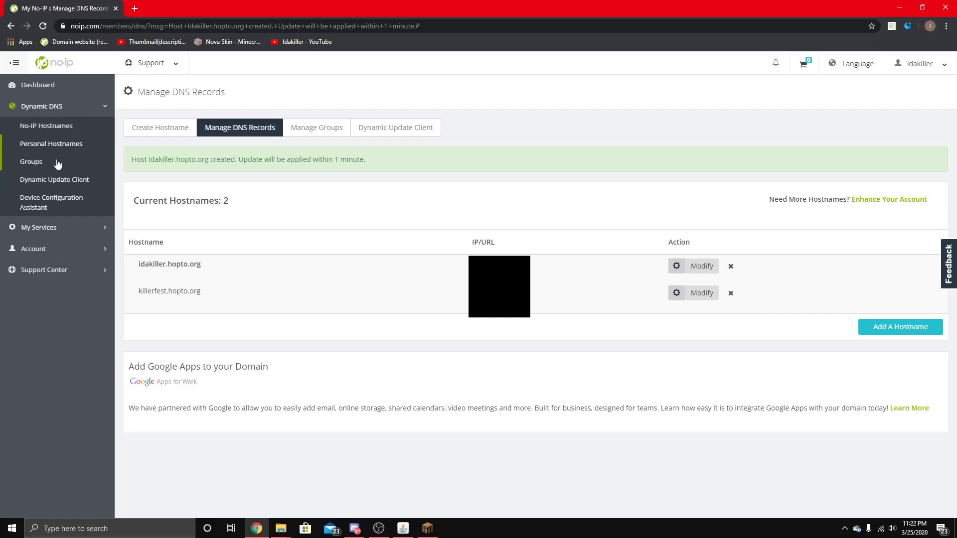
click(48, 127)
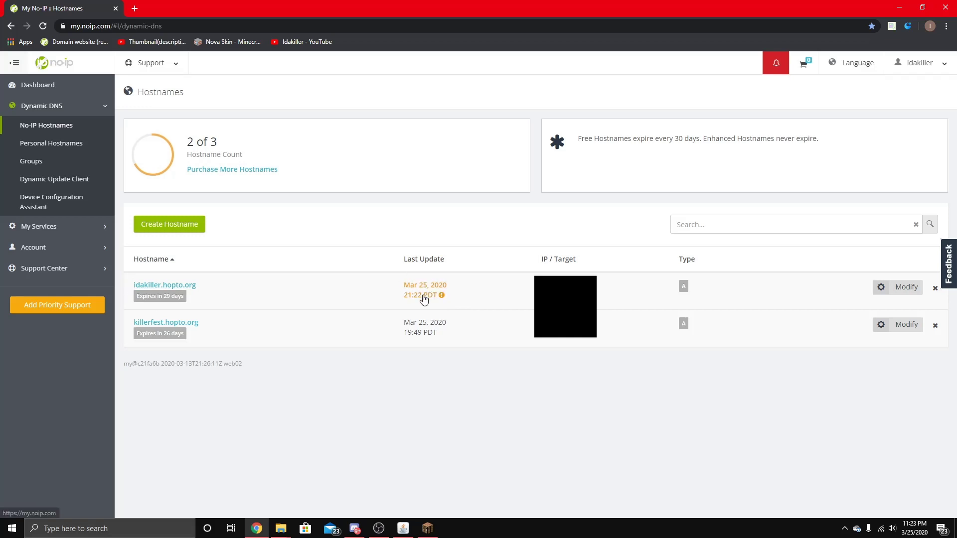
click(441, 296)
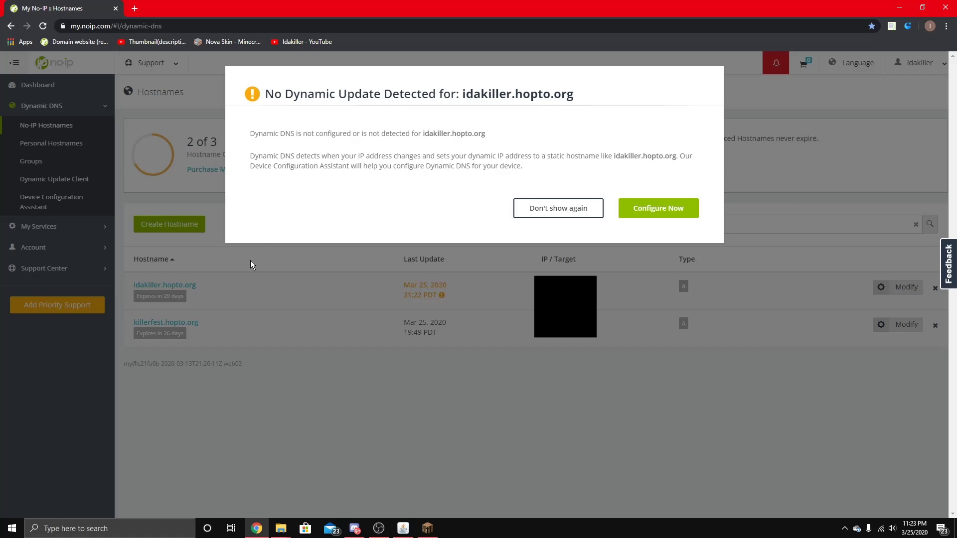
Switch to Minecraft and add a multiplayer server with the address Idakiller.hopto.org.
click(427, 529)
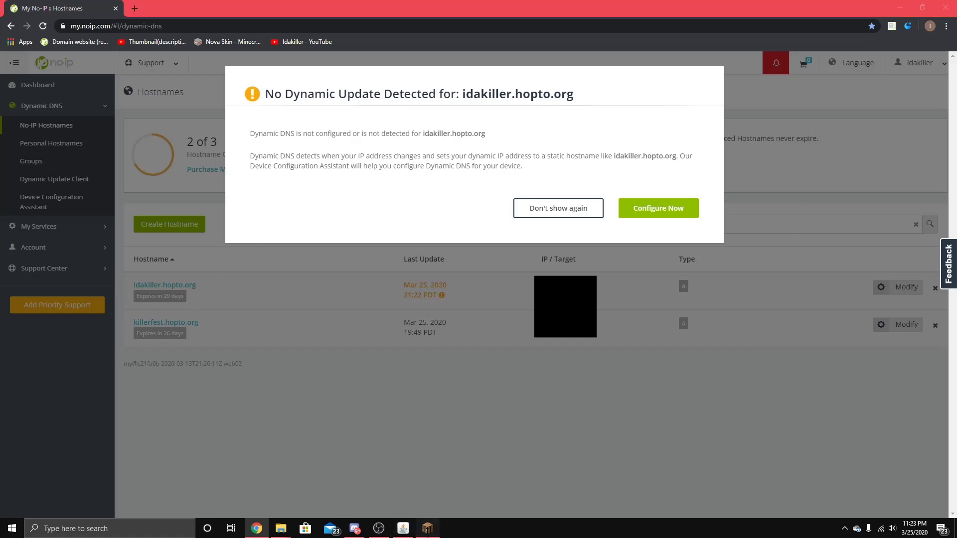
click(368, 260)
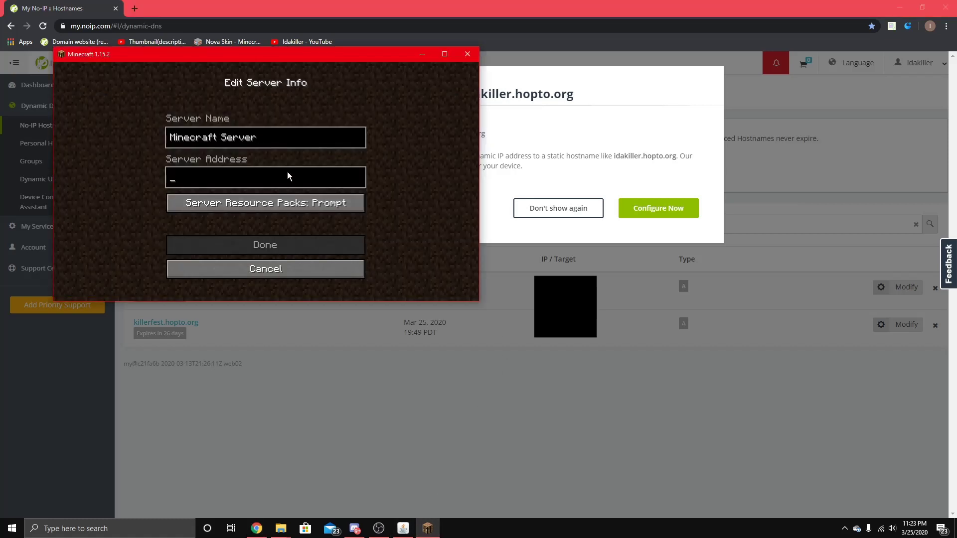
text(Idakille)
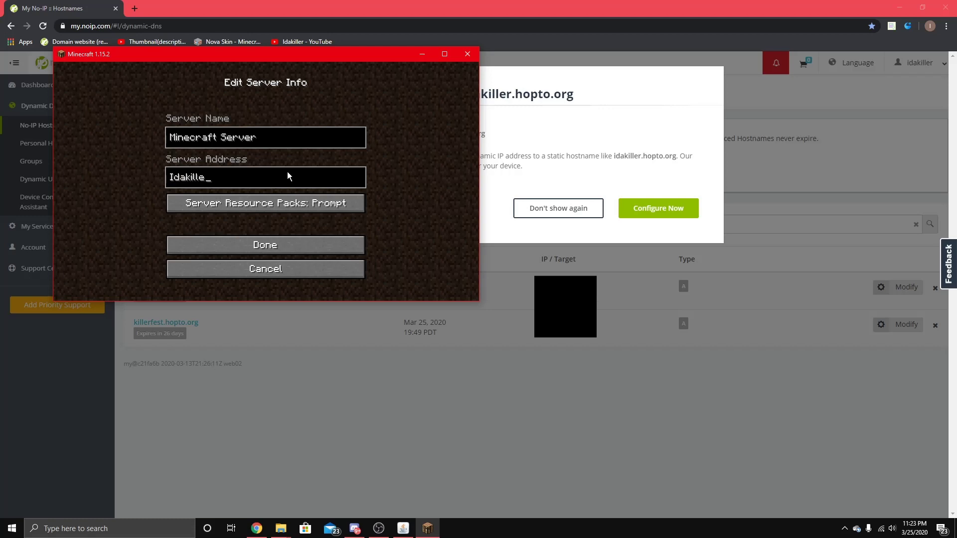
text(r.hopto.org)
click(286, 244)
Move the newly added server from the end of the multiplayer list up towards the first position.
scroll(237, 144, down, 5)
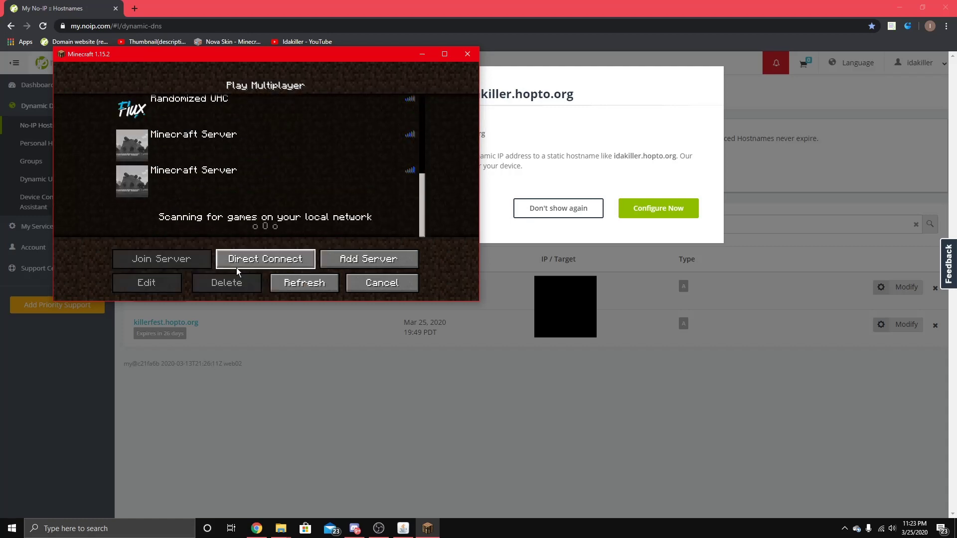
click(125, 176)
click(124, 144)
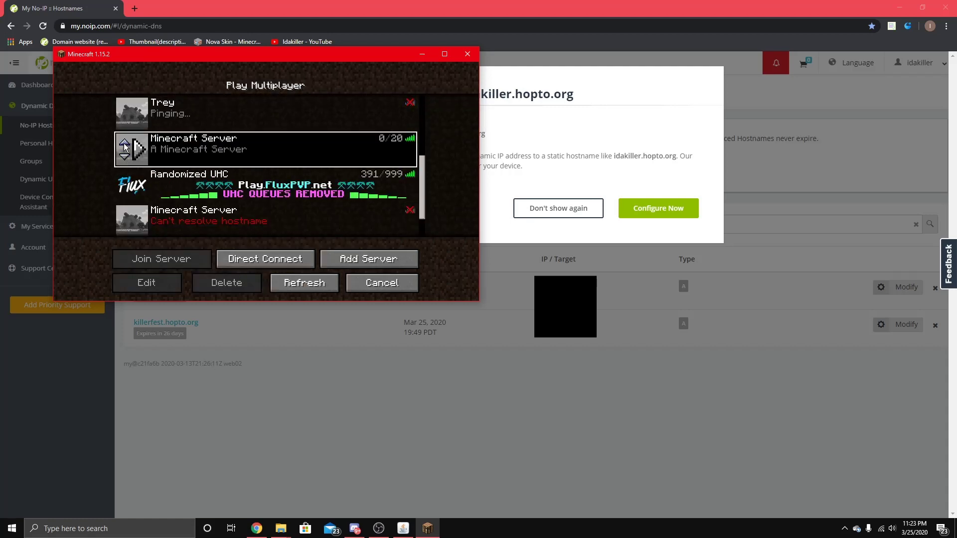
click(124, 144)
click(124, 144)
click(124, 143)
click(124, 144)
click(125, 144)
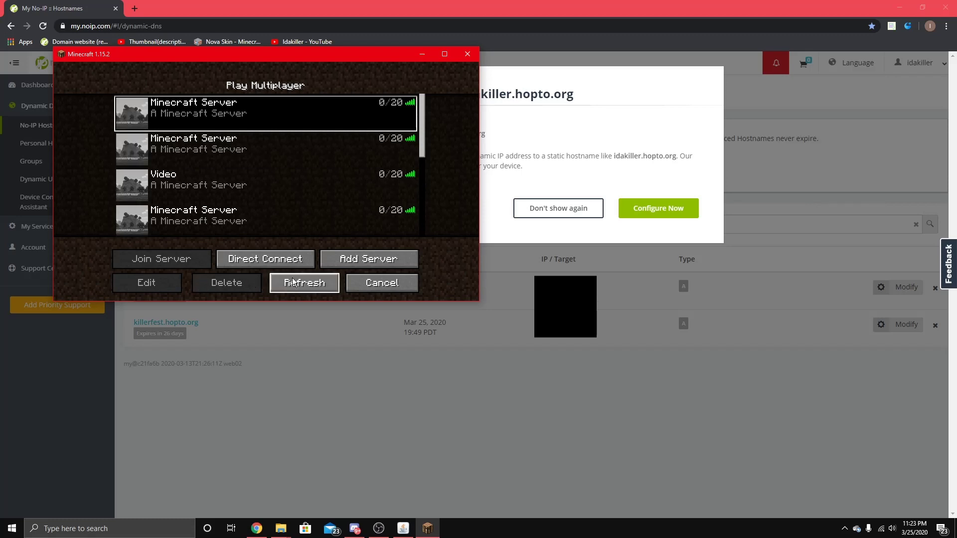
Check the addresses of the first two servers and move the second one to the top of the list.
click(348, 262)
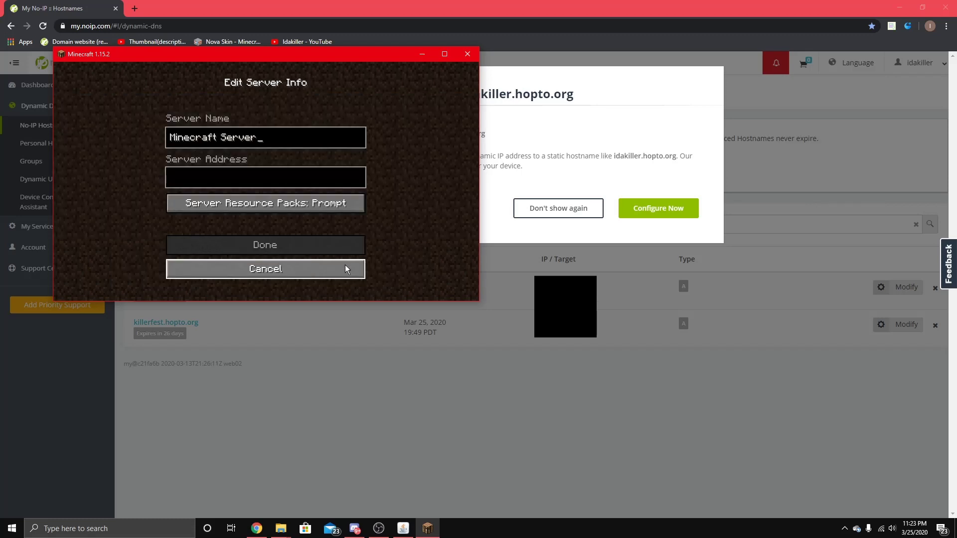
click(231, 267)
click(173, 278)
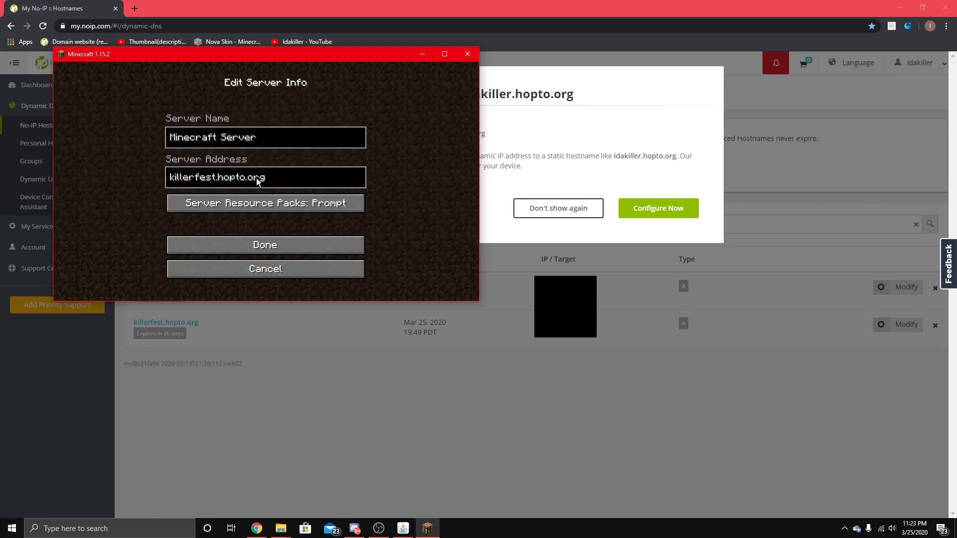
key(Return)
click(209, 148)
click(169, 280)
click(250, 267)
click(126, 142)
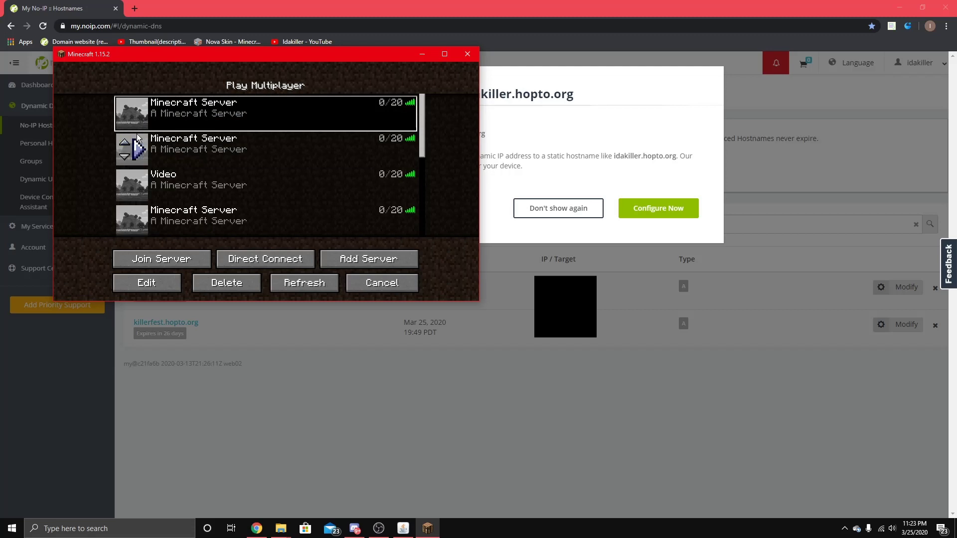
Return to the browser, start configuring dynamic DNS for idakiller.hopto.org and continue to the connection details with that hostname.
click(529, 226)
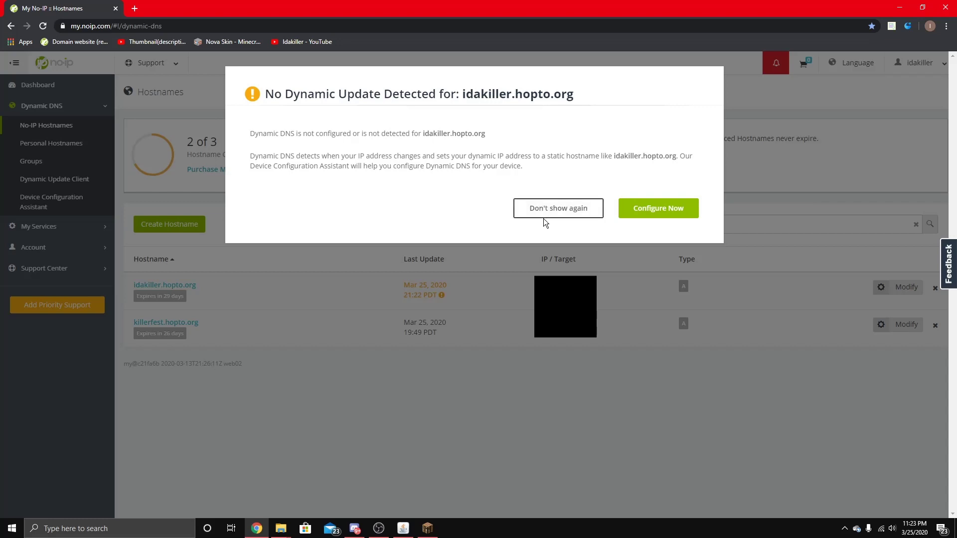
click(650, 218)
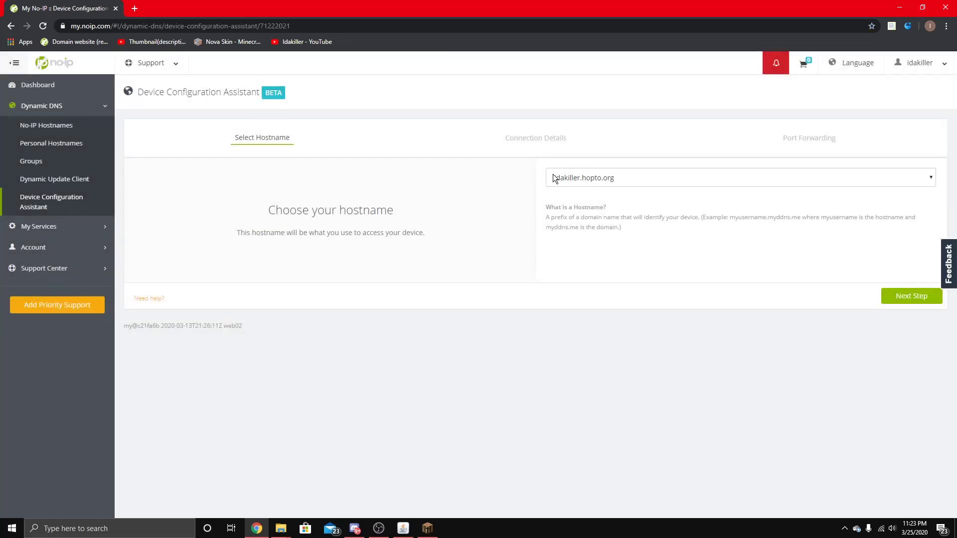
click(915, 298)
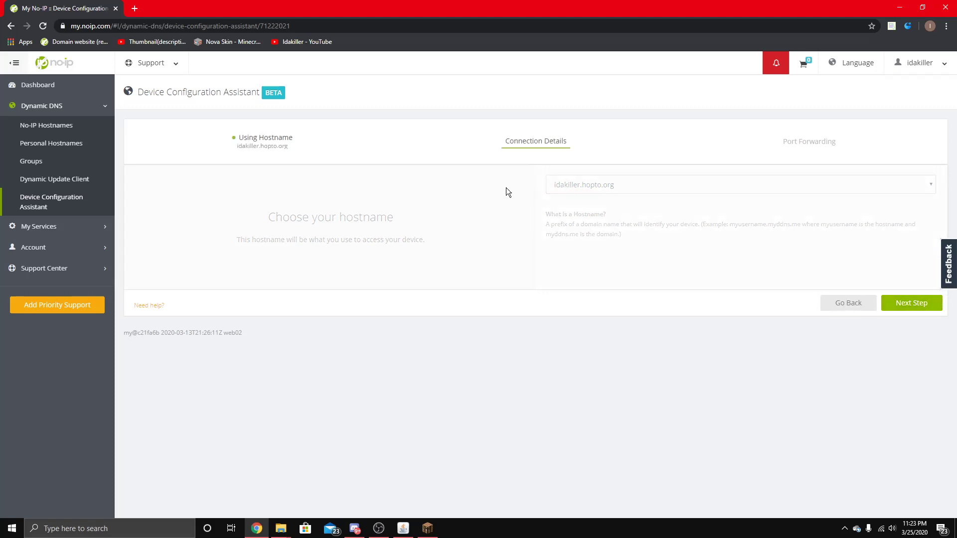
Set the router brand to Google Fiber and the software/device to Minecraft Server, and continue to device configuration.
click(609, 207)
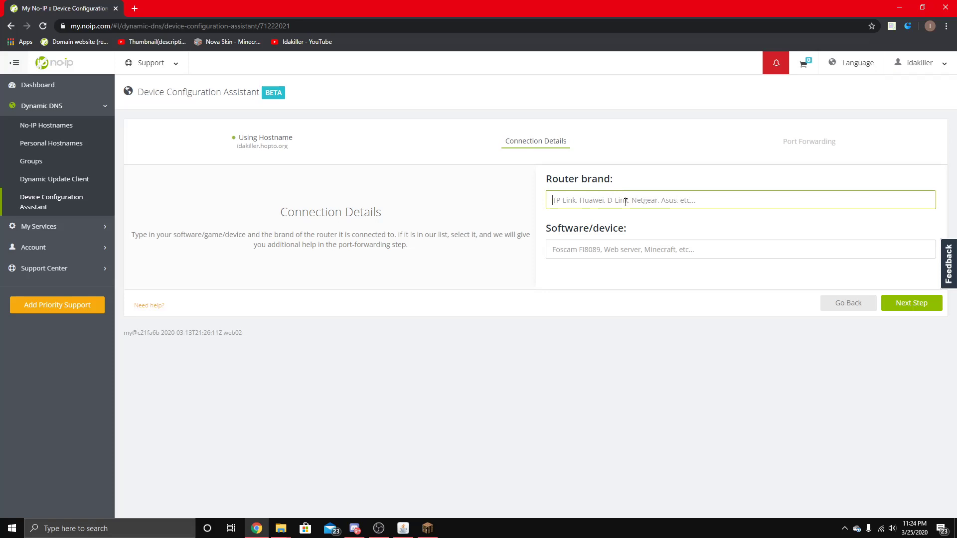
text(Google Fiber)
click(627, 242)
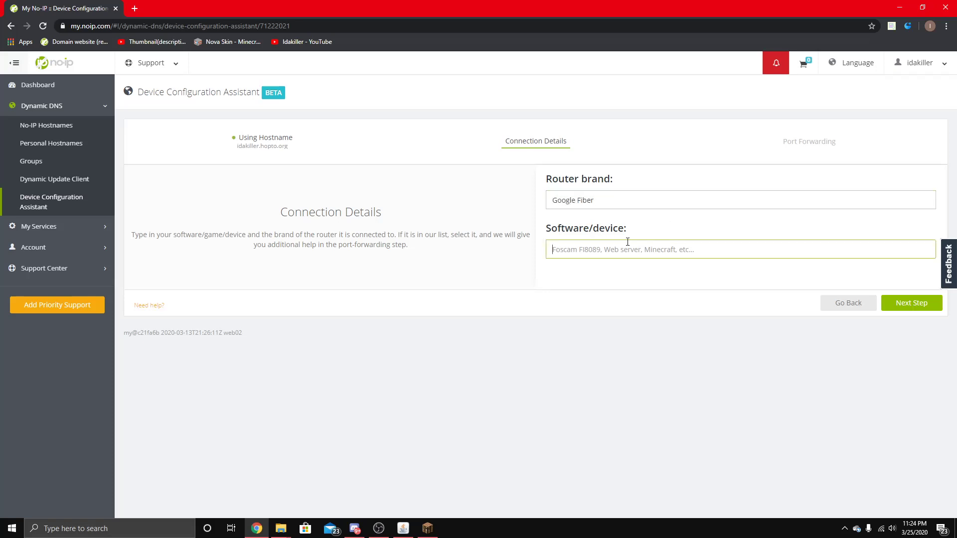
text(Mincer)
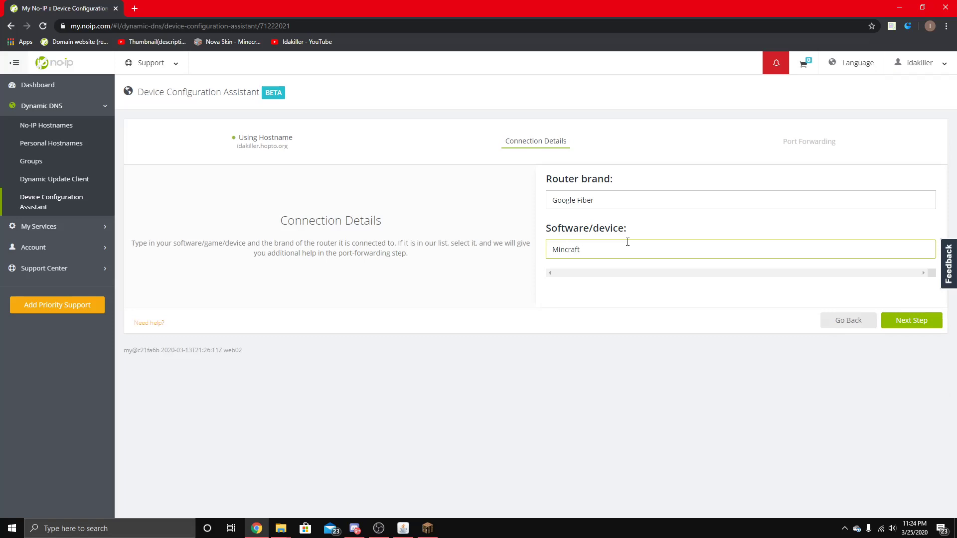
key(BackSpace)
key(BackSpace)
text(ec)
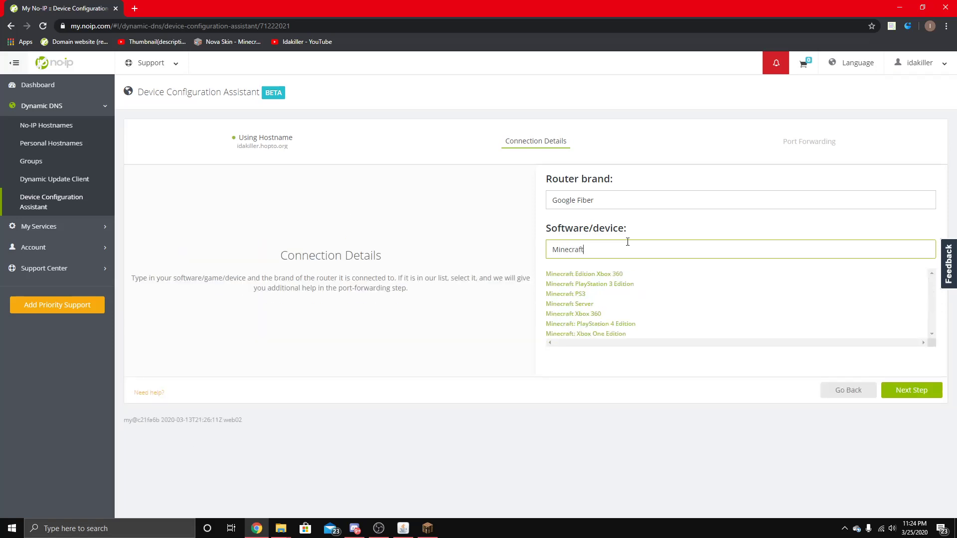
click(578, 304)
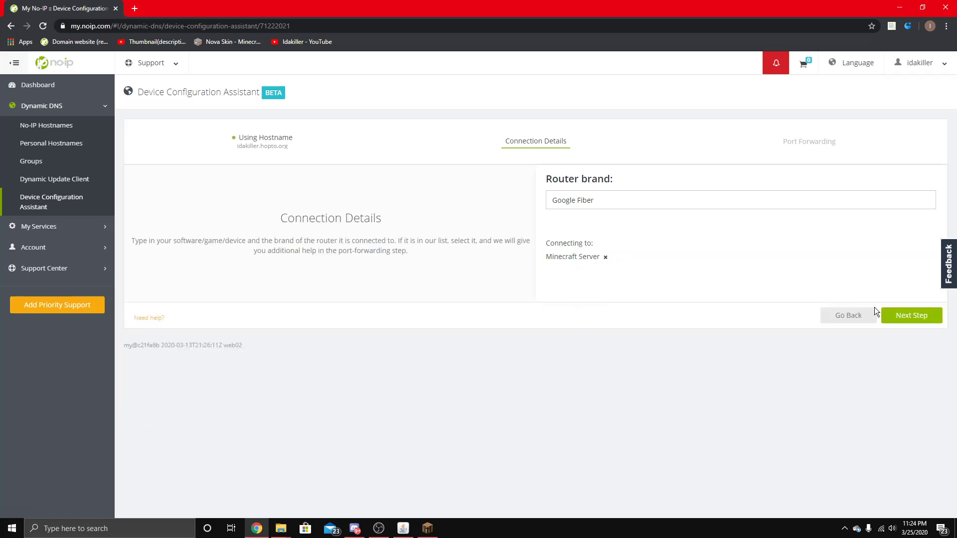
click(901, 315)
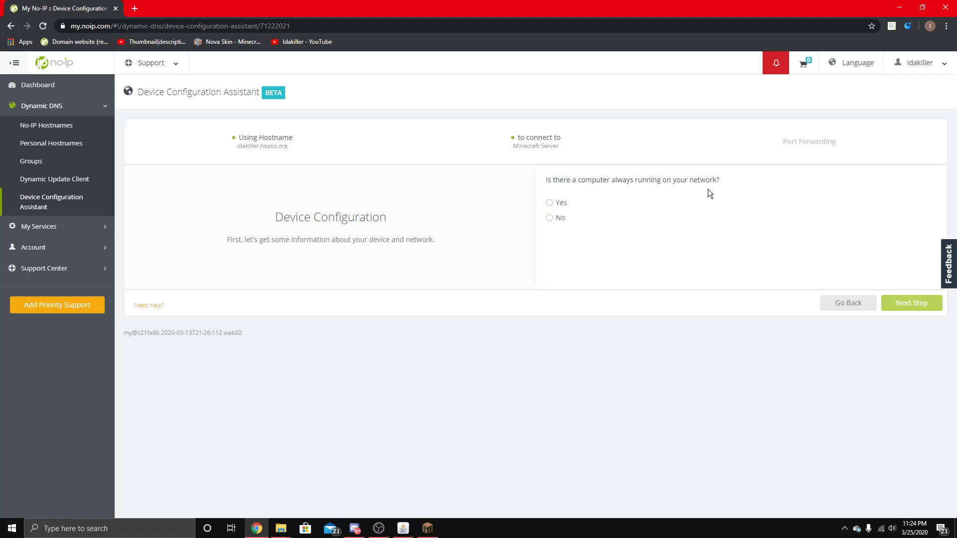
Answer Yes to a computer always running on the network and minimize the browser.
click(550, 205)
click(666, 267)
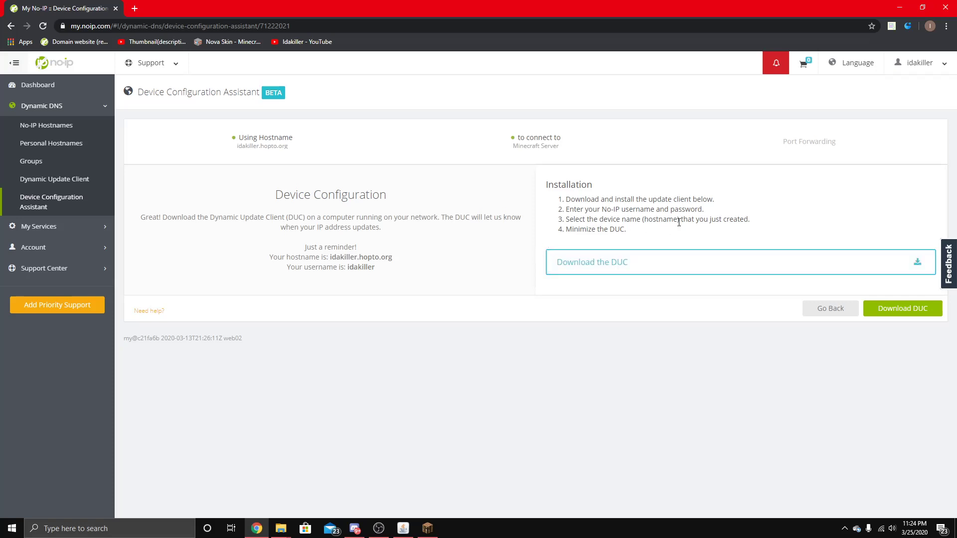
click(900, 10)
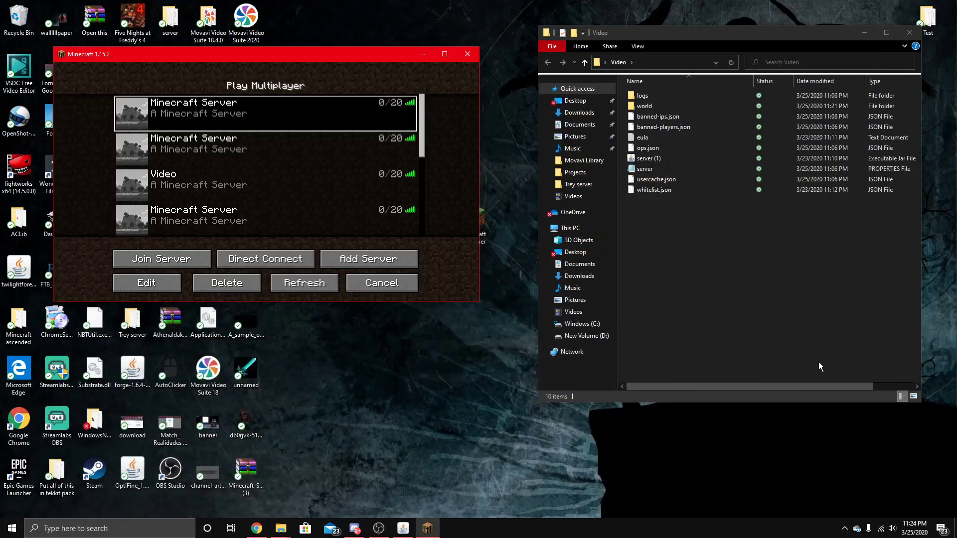
Bring up the running Dynamic Update Client (DUC), add idakiller.hopto.org to its updated hosts and save.
click(844, 528)
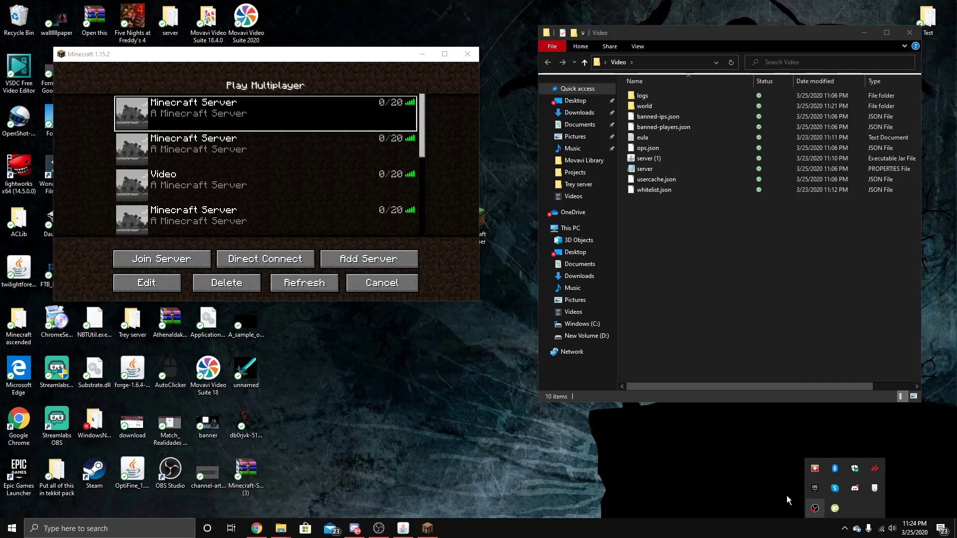
right_click(834, 507)
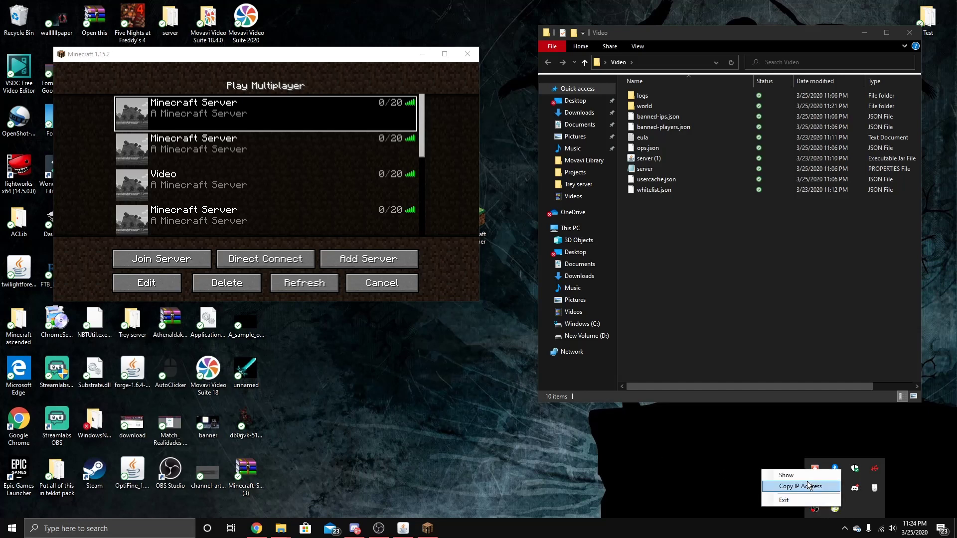
click(788, 485)
drag(187, 106, 186, 97)
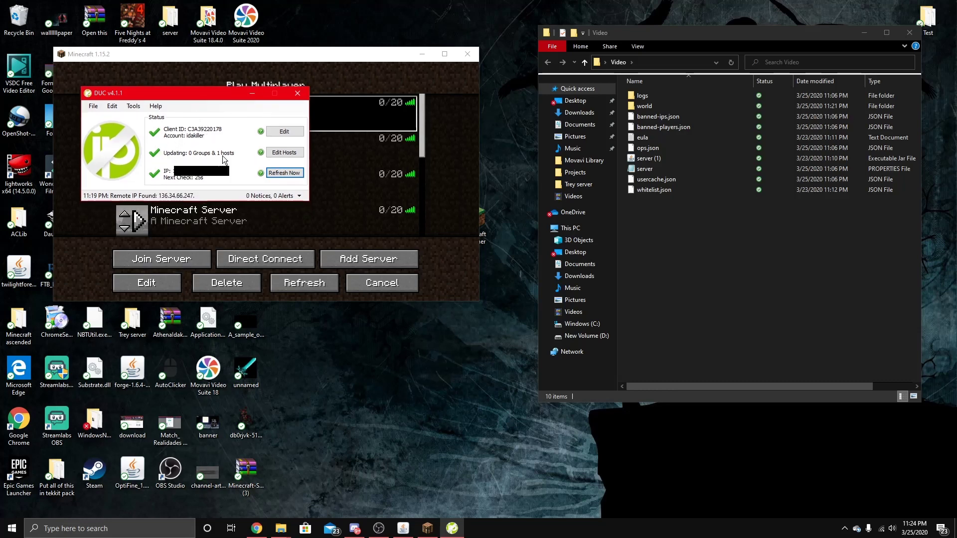
click(282, 153)
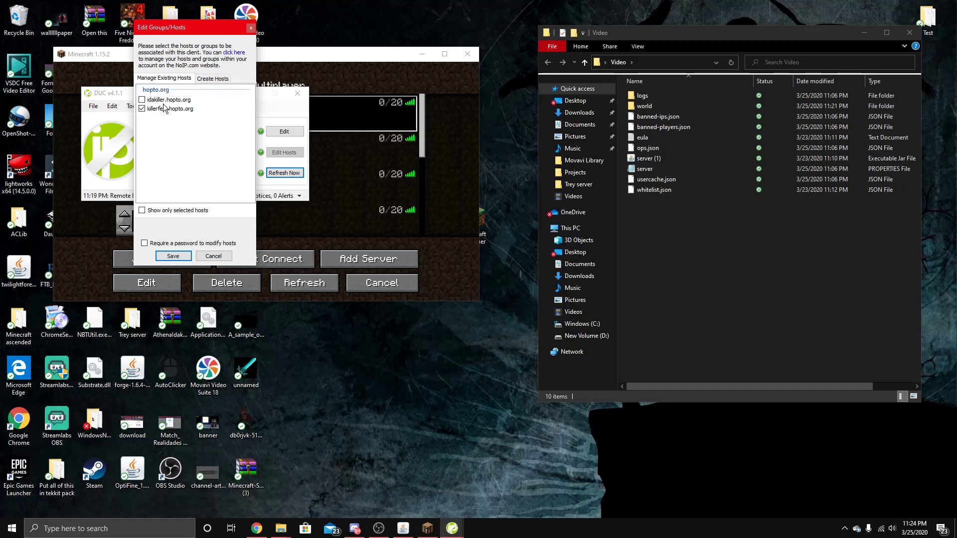
click(144, 101)
click(173, 256)
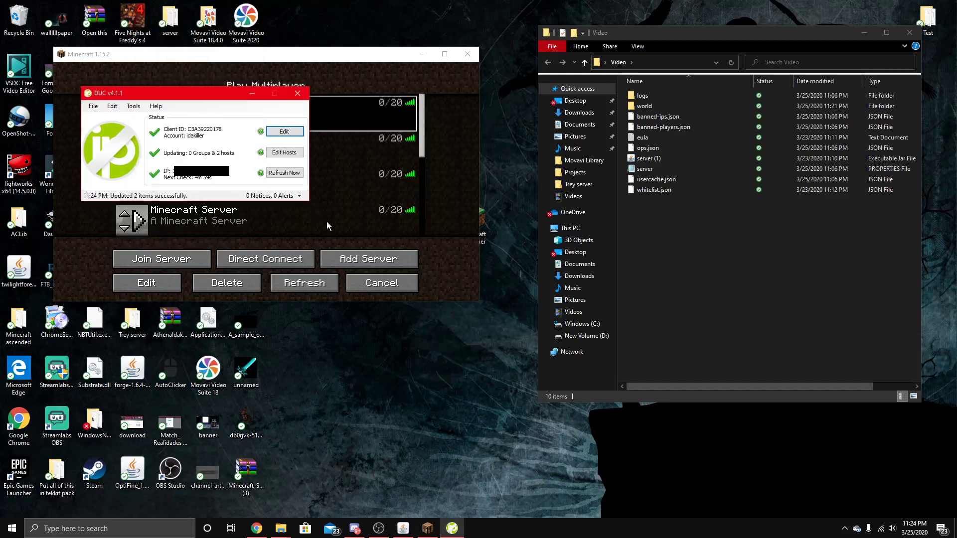
Refresh the Minecraft server list and check the address of the first server without changing it.
click(324, 282)
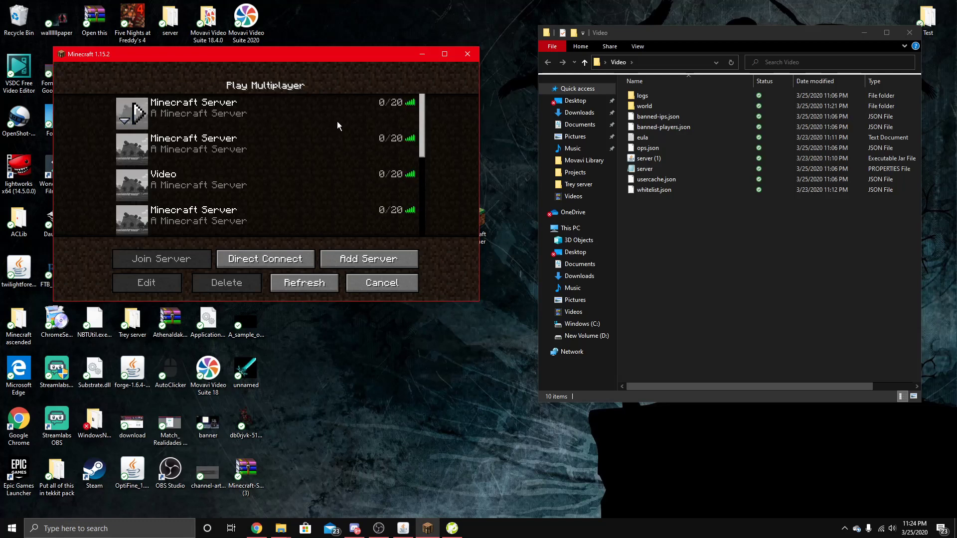
click(189, 113)
click(159, 282)
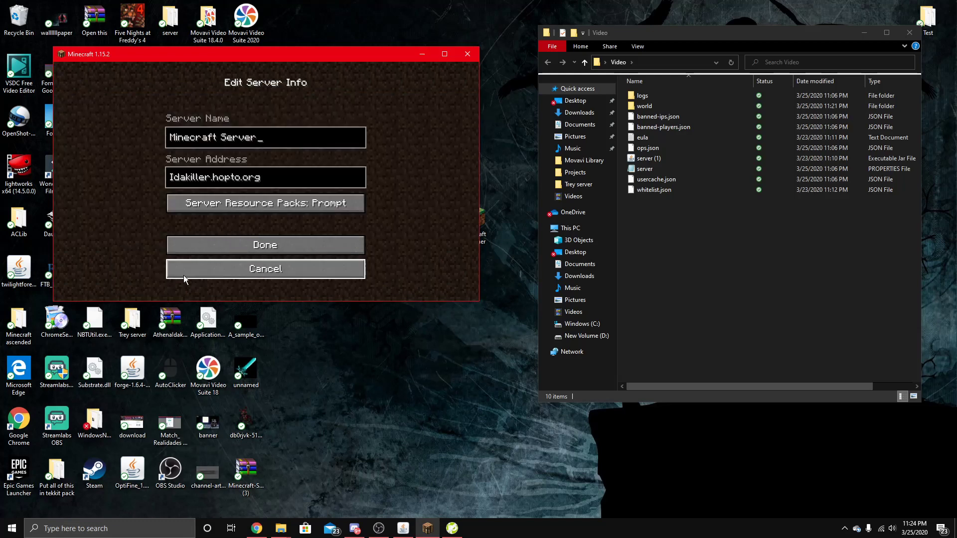
click(260, 265)
Deselect idakiller.hopto.org in the DUC's hosts, save, and refresh the Minecraft server list.
click(844, 529)
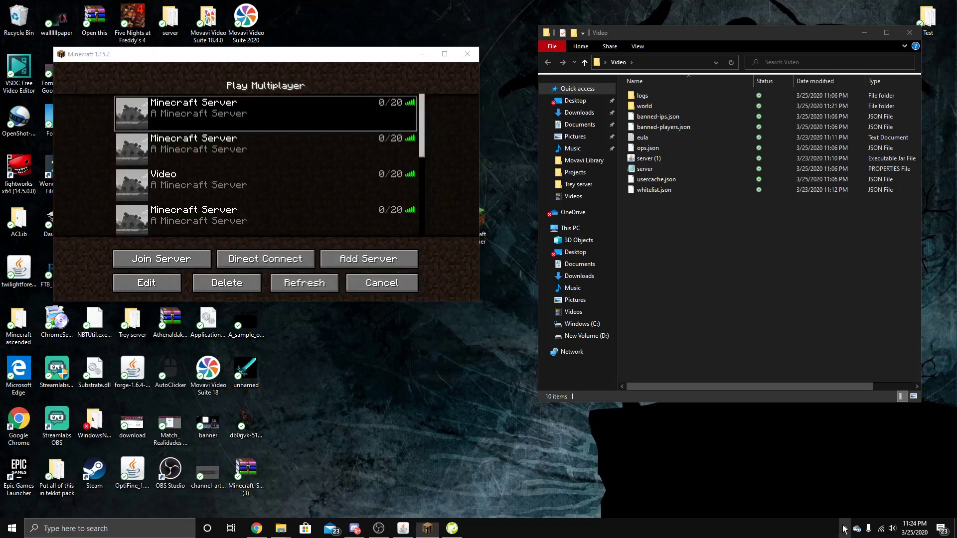
right_click(834, 509)
click(786, 473)
click(278, 152)
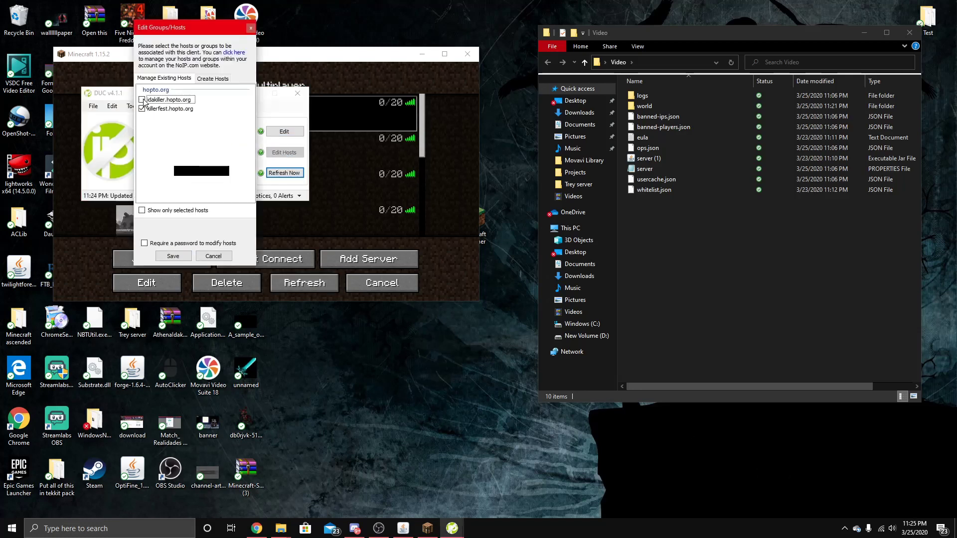
click(143, 100)
click(178, 258)
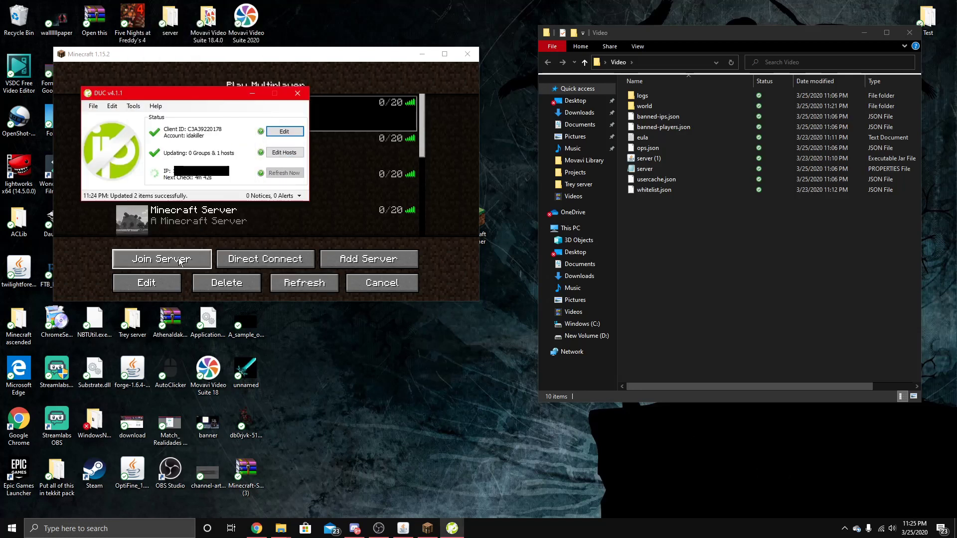
click(408, 238)
click(301, 277)
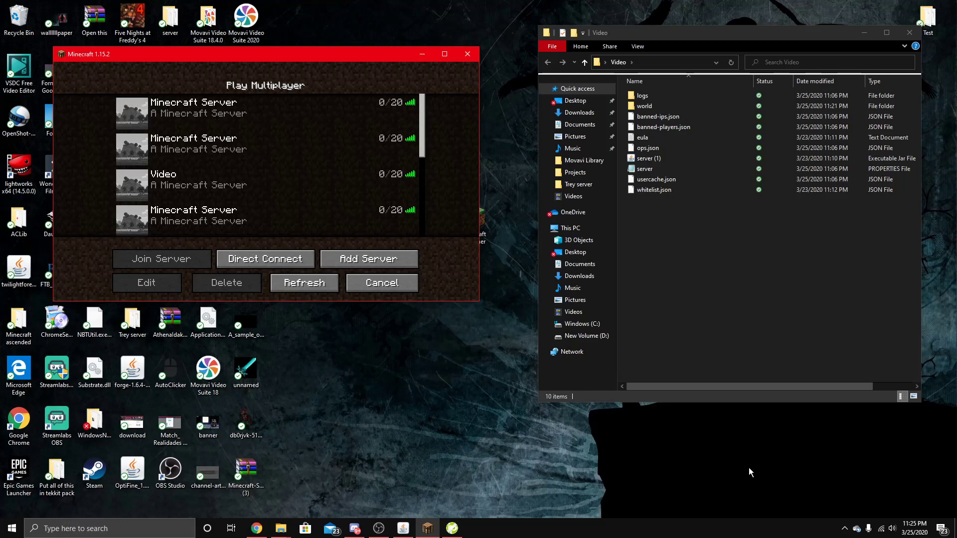
Reopen the DUC, select idakiller.hopto.org again among its hosts, save and close the client window.
click(846, 528)
right_click(834, 508)
click(797, 479)
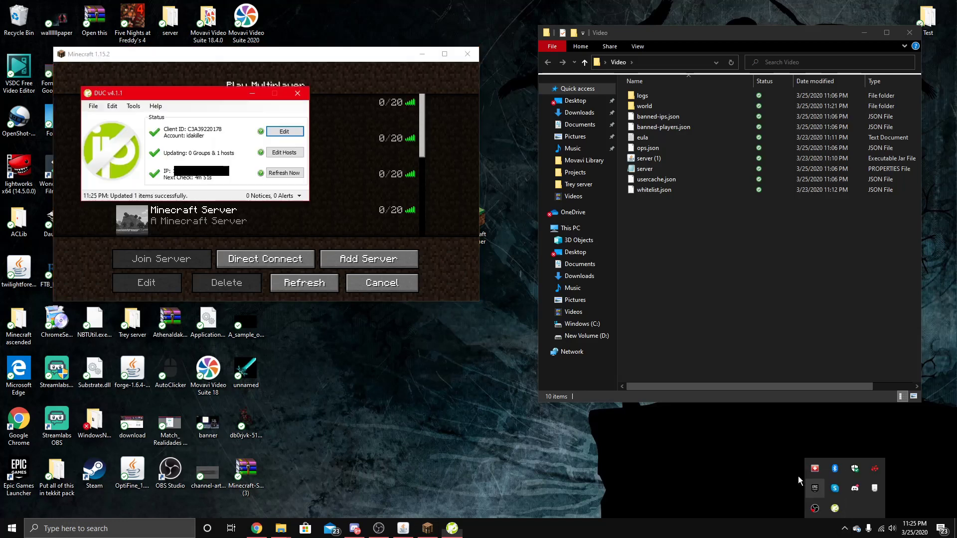
click(284, 152)
click(143, 100)
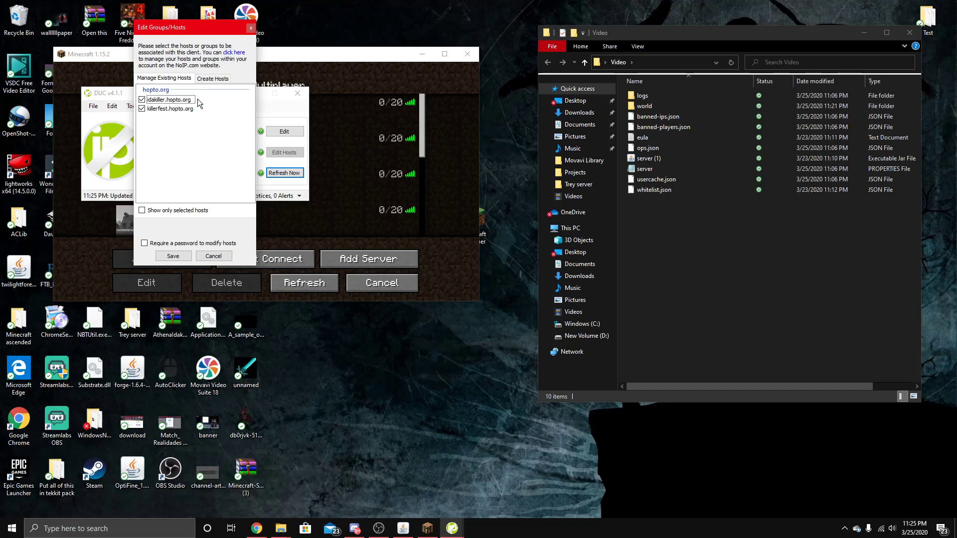
click(159, 256)
click(295, 94)
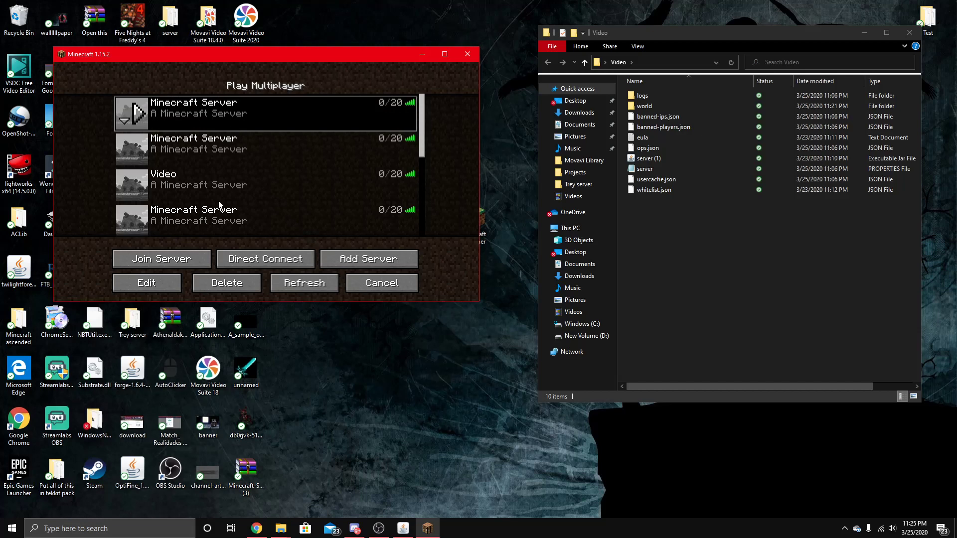
Join the Minecraft server from the multiplayer list and bring up the game menu once in the world.
double_click(289, 177)
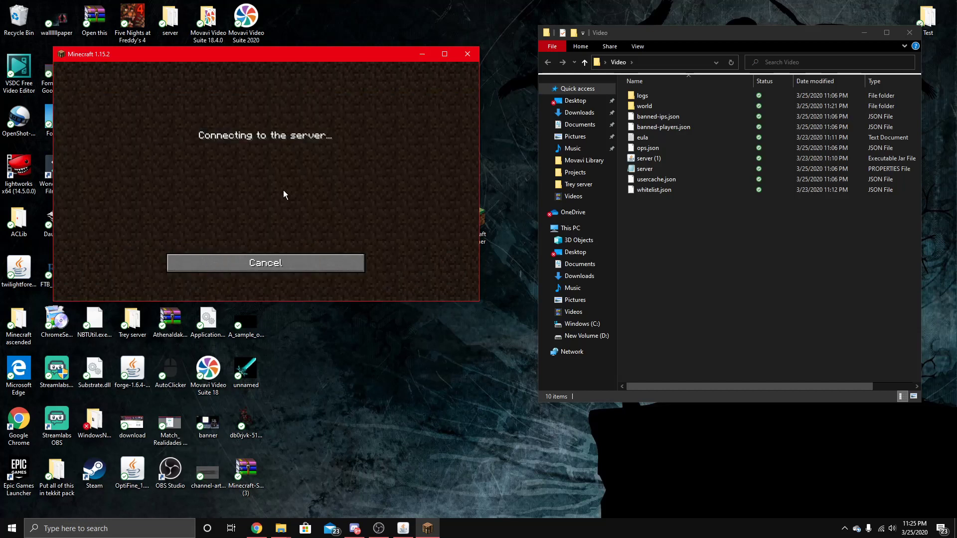
drag(246, 53, 314, 196)
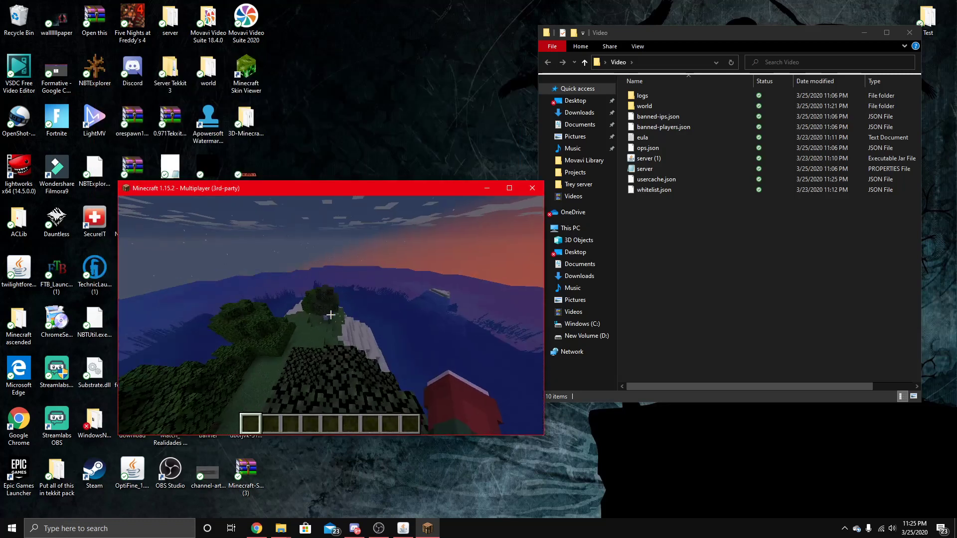
key(Escape)
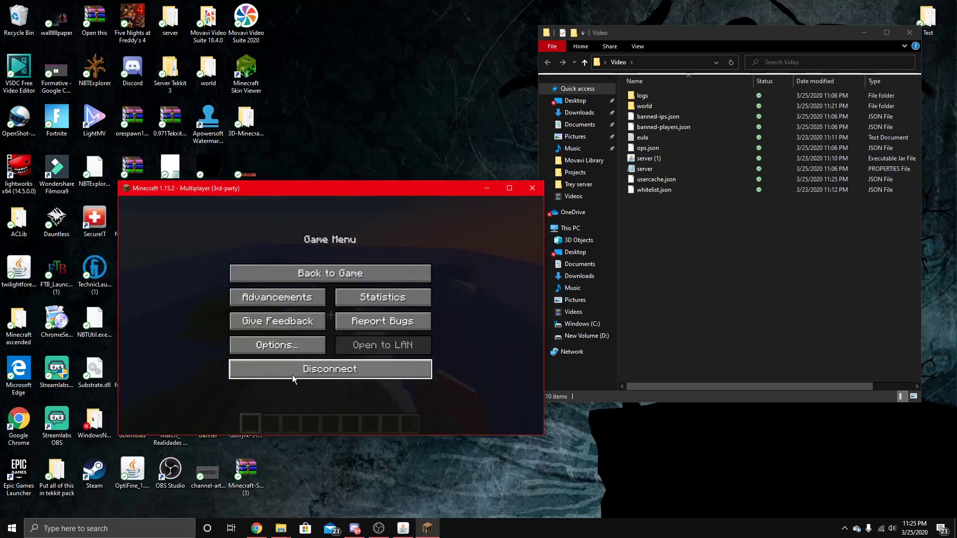
Show the Minecraft server console, highlight the player's join message in the log and arrange the console and game windows.
click(402, 527)
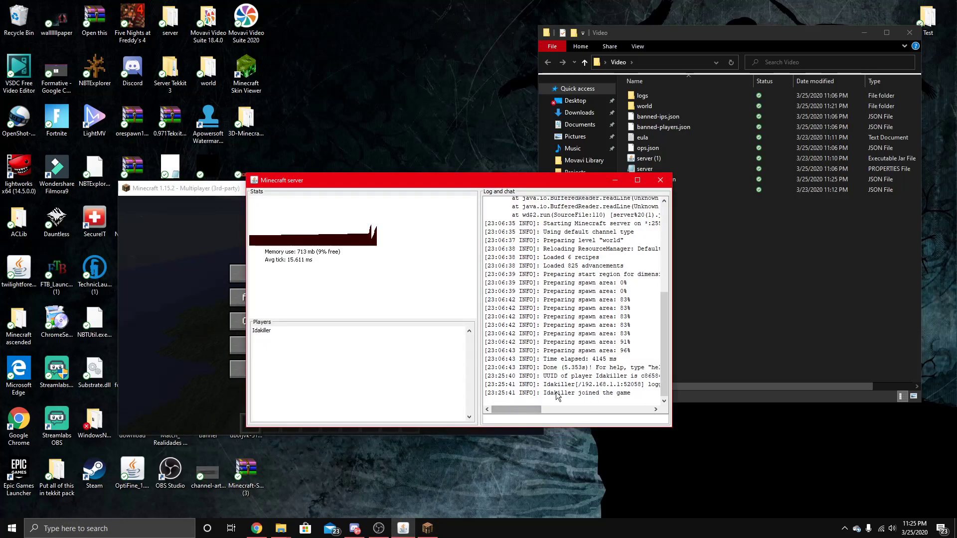
drag(633, 396, 539, 396)
drag(468, 183, 470, 96)
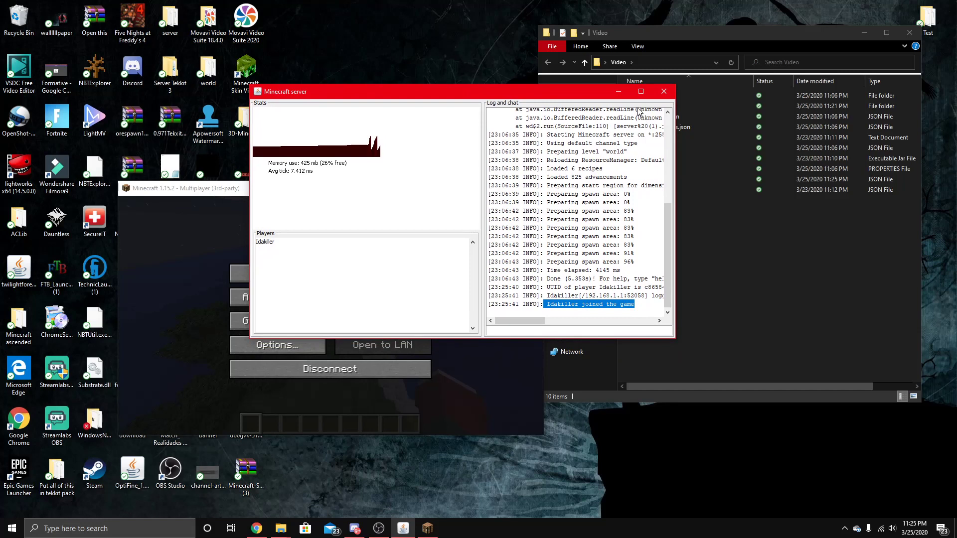
mouse_move(576, 91)
mouse_down()
mouse_move(637, 88)
mouse_move(584, 88)
mouse_up()
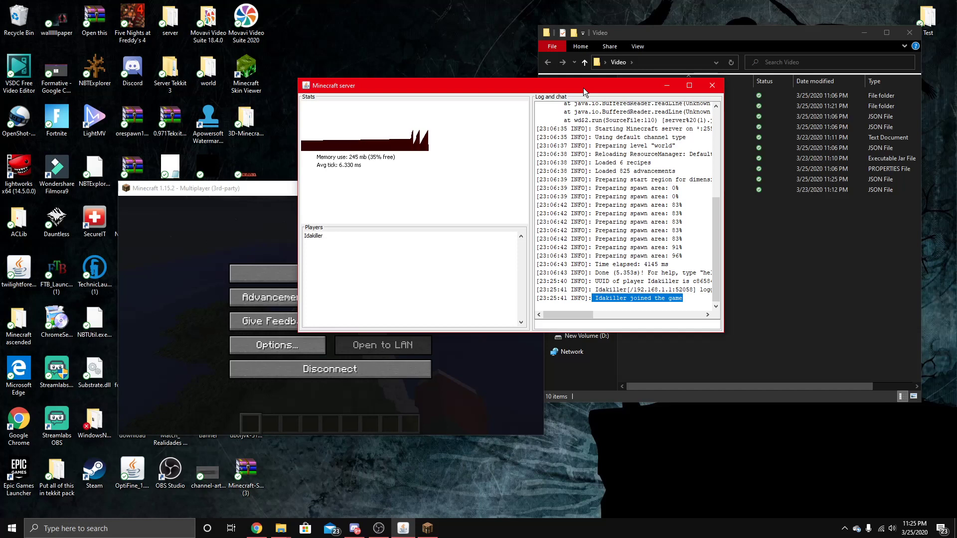
click(254, 190)
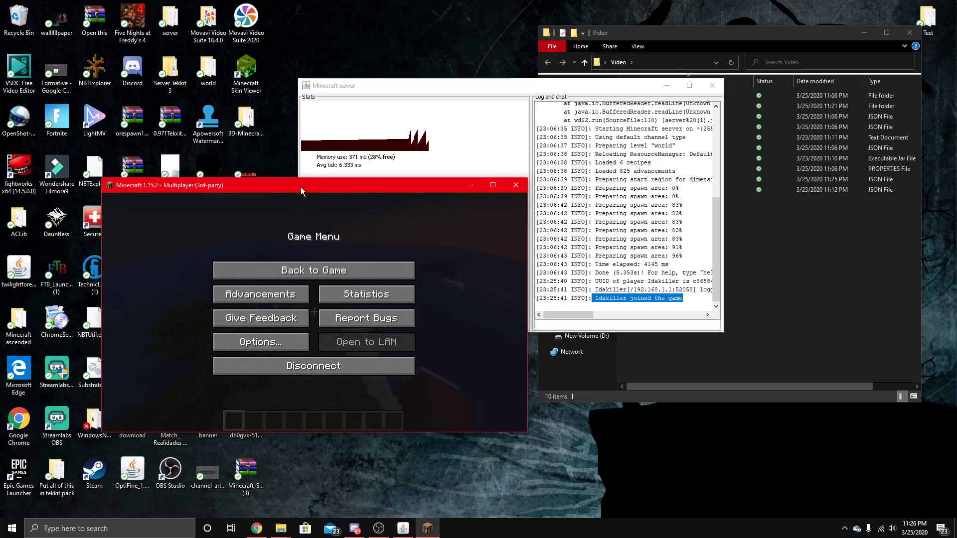
drag(310, 187, 311, 188)
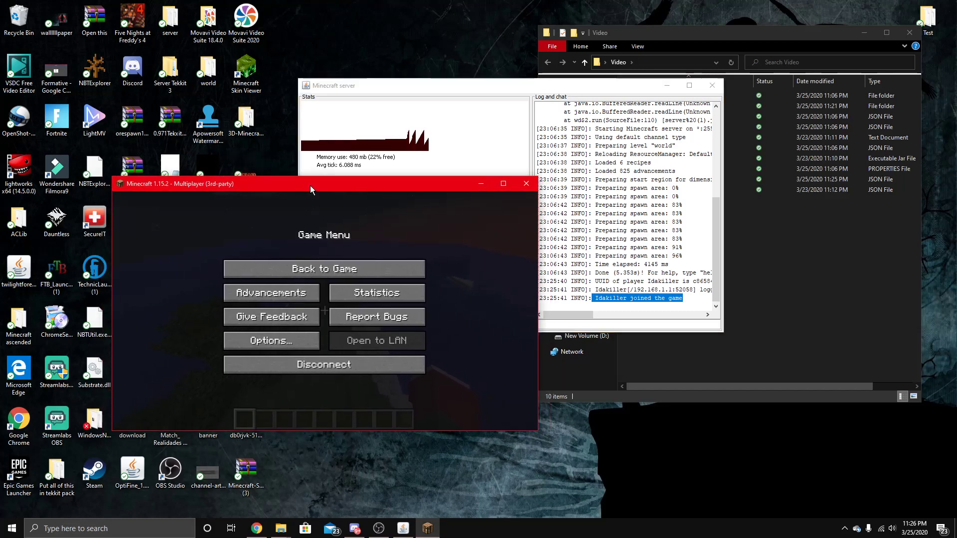
Shut down the Minecraft server by closing its console, return to the server list in the game and refresh it.
click(447, 88)
click(712, 86)
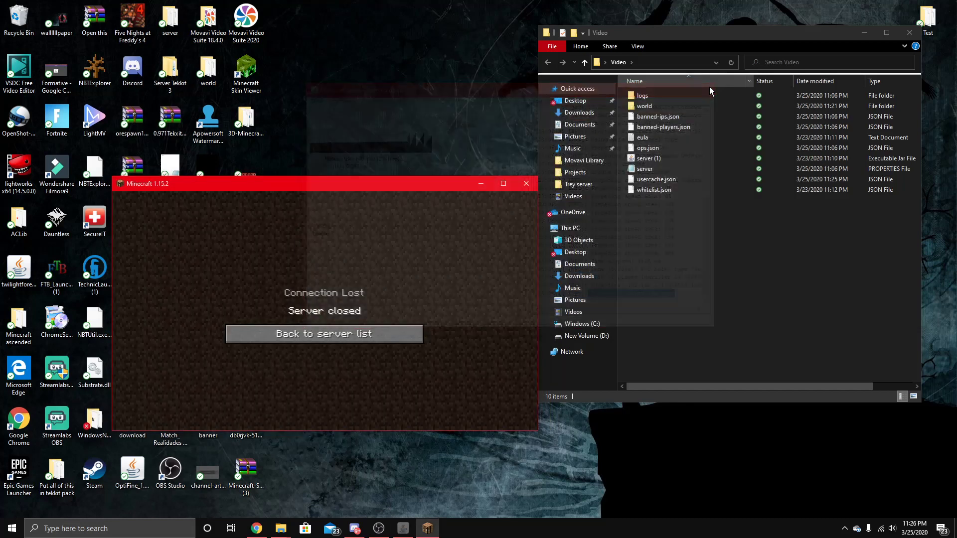
click(394, 335)
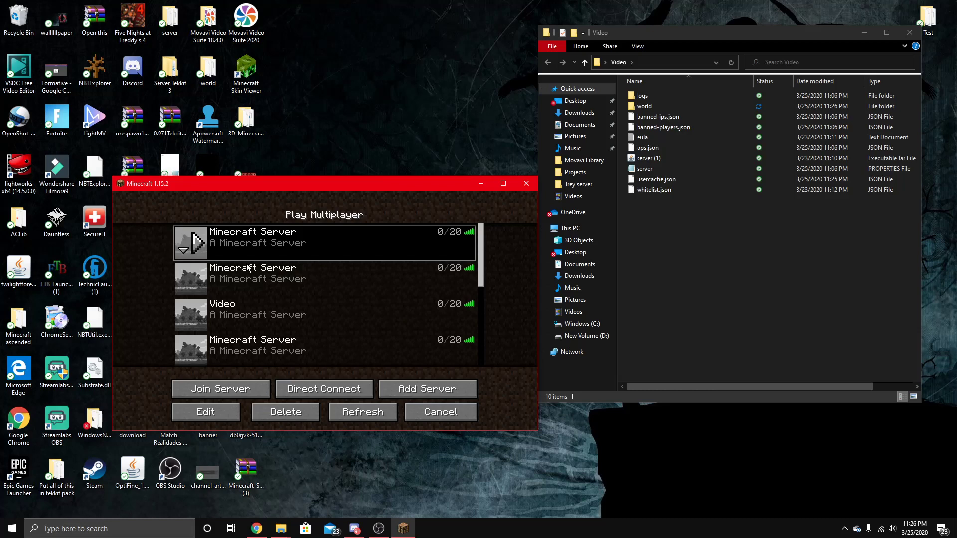
click(355, 419)
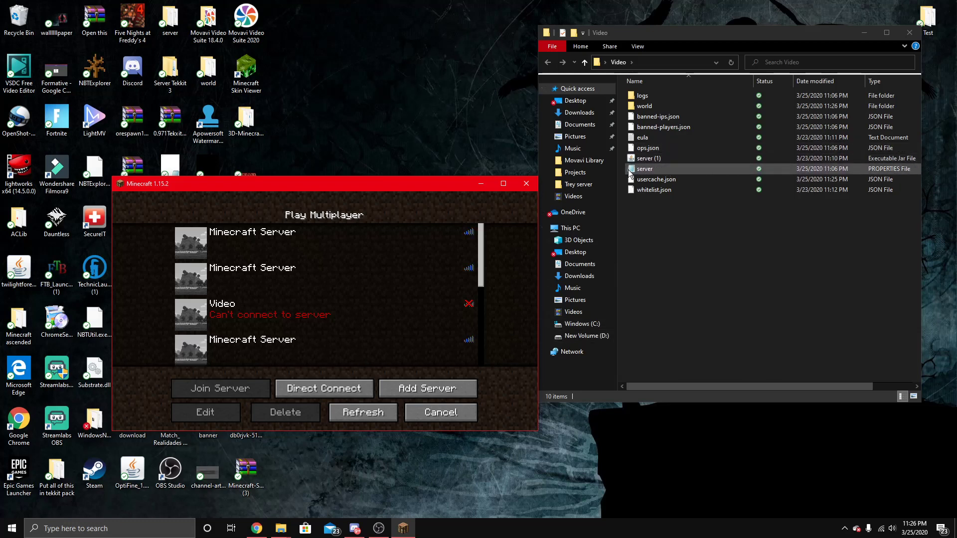
drag(411, 183, 403, 145)
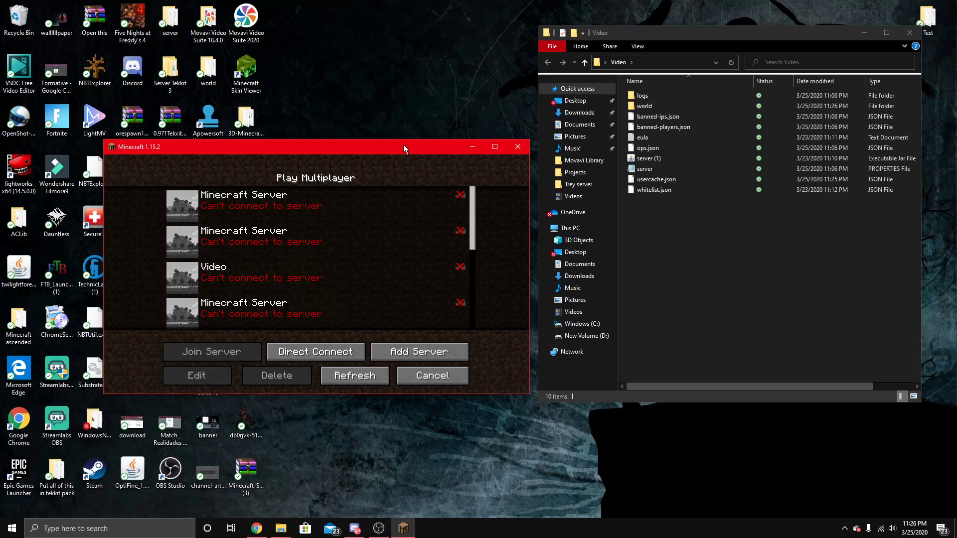
drag(409, 150, 403, 141)
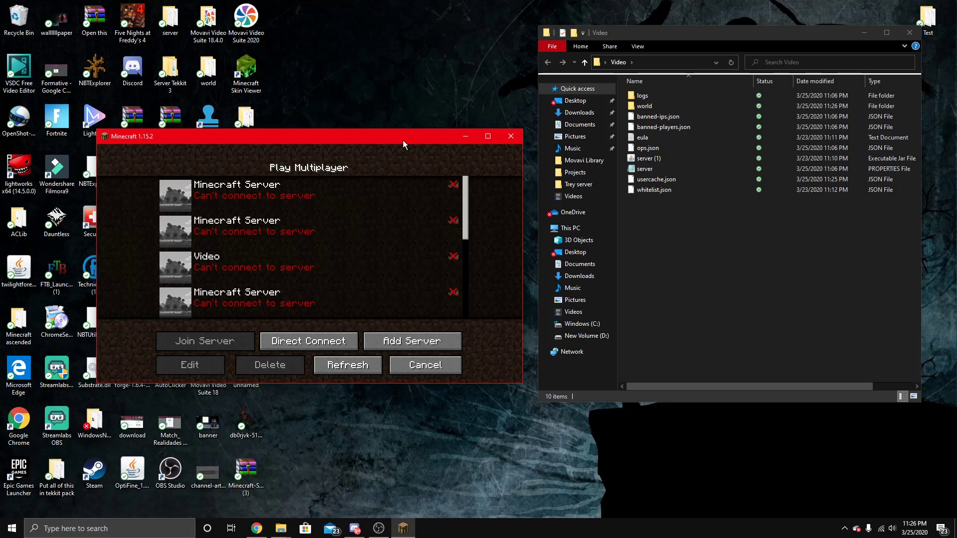
drag(366, 136, 351, 127)
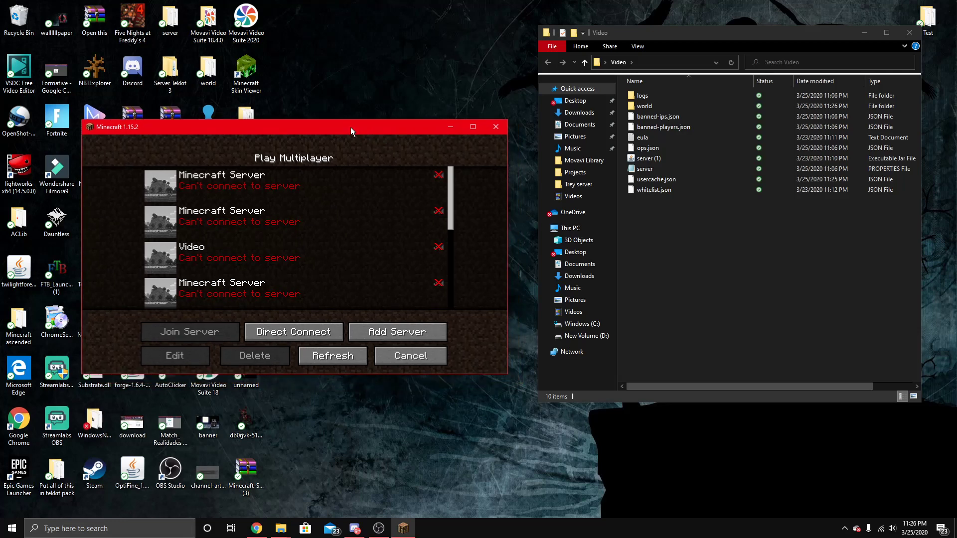